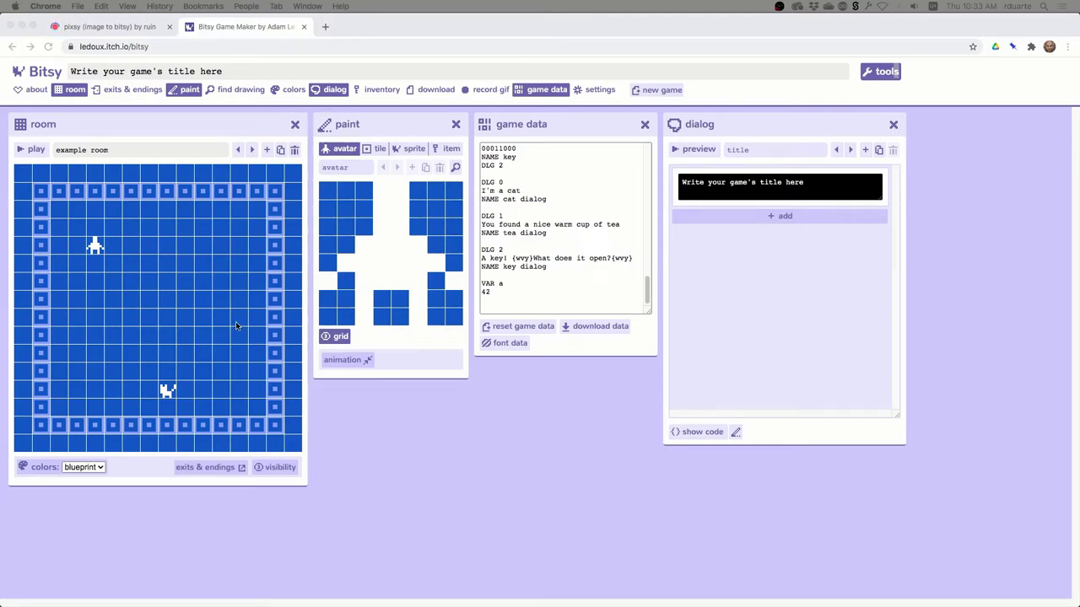
Show the 'block' tile in Bitsy's paint editor in place of the avatar.
left_click(377, 149)
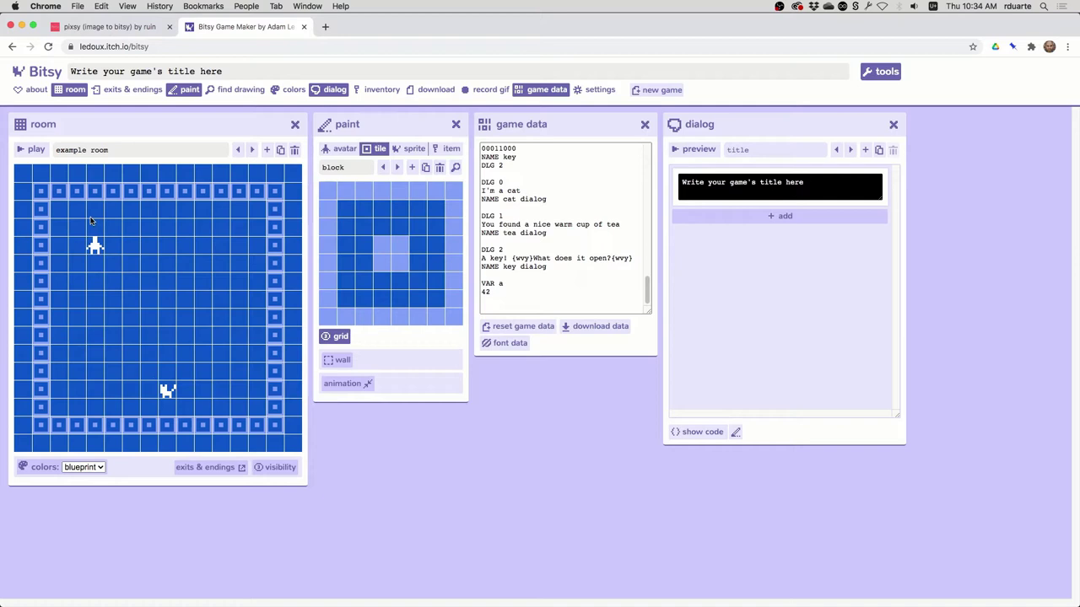
Look over the pixsy image-to-room page, then return to the Bitsy Game Maker tab.
left_click(103, 27)
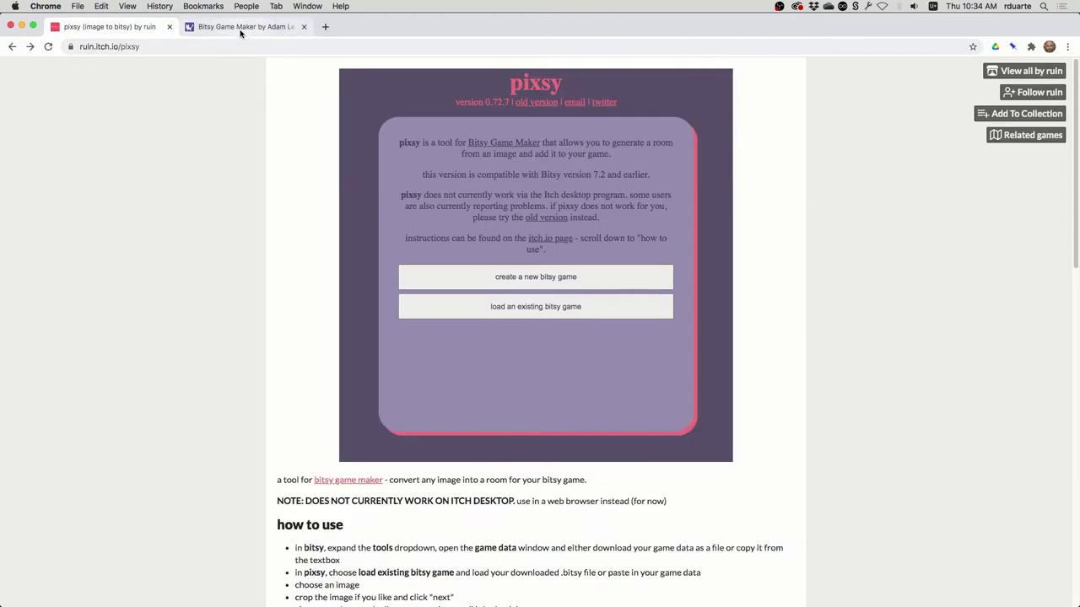
left_click(240, 29)
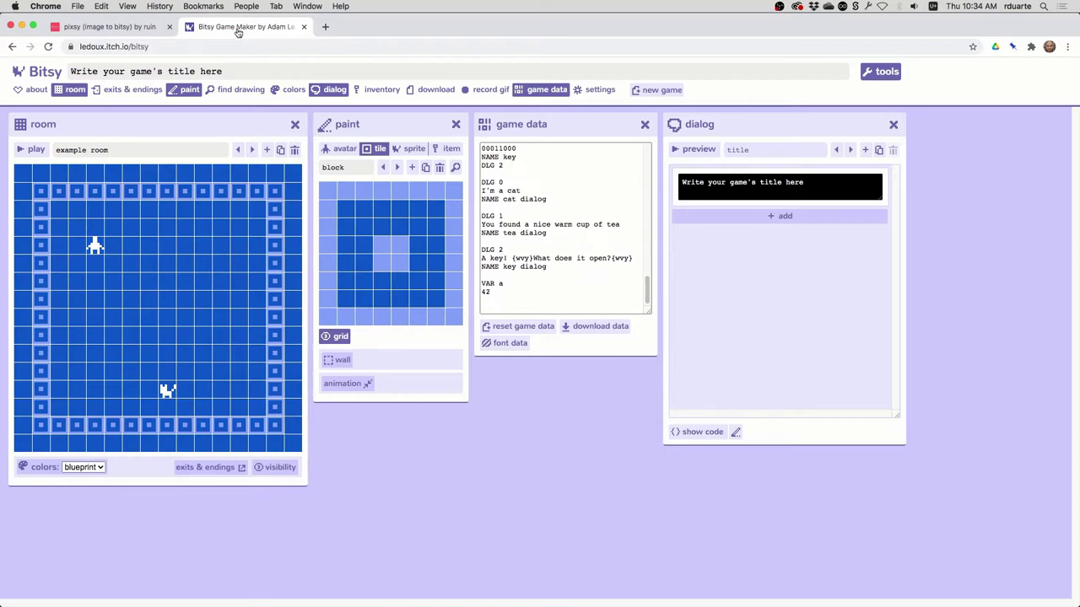
Start a new Photoshop document from the Letter print preset, with units in pixels (2550 × 3300).
key("super+Tab")
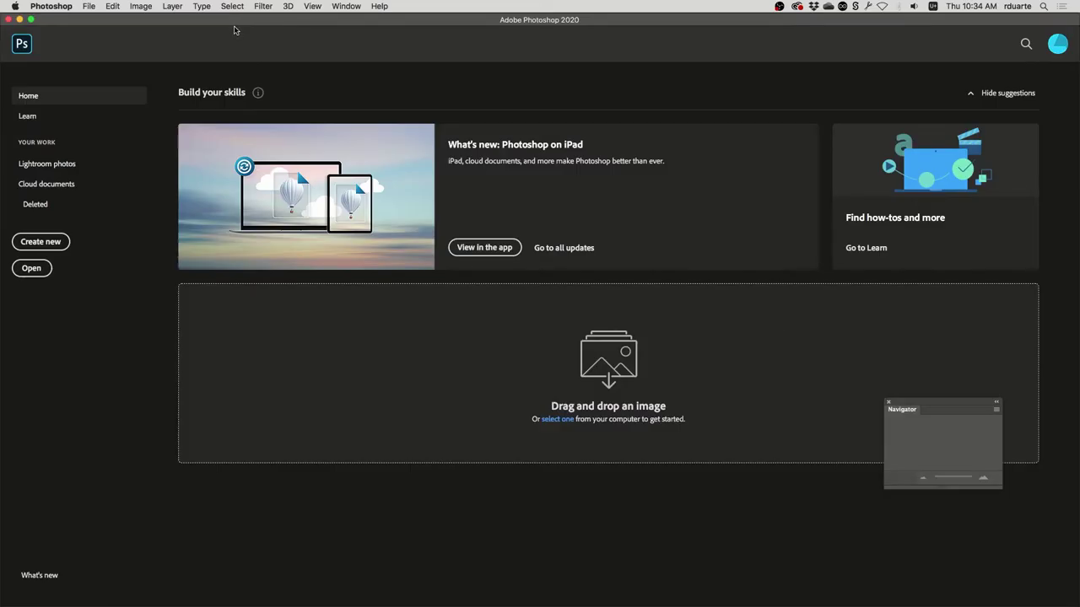
left_click(87, 6)
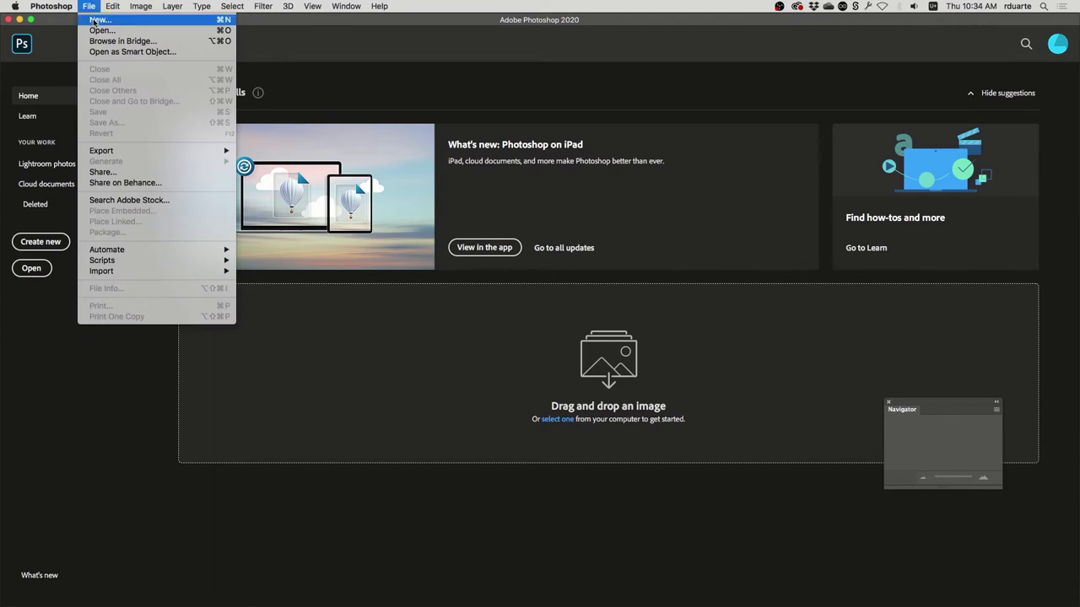
left_click(96, 20)
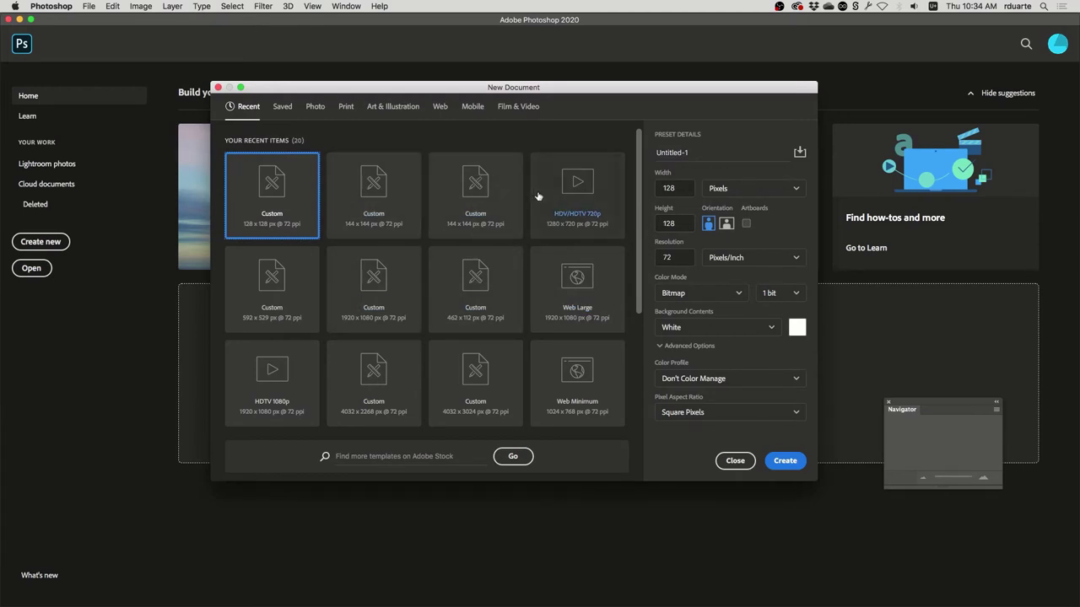
left_click(518, 106)
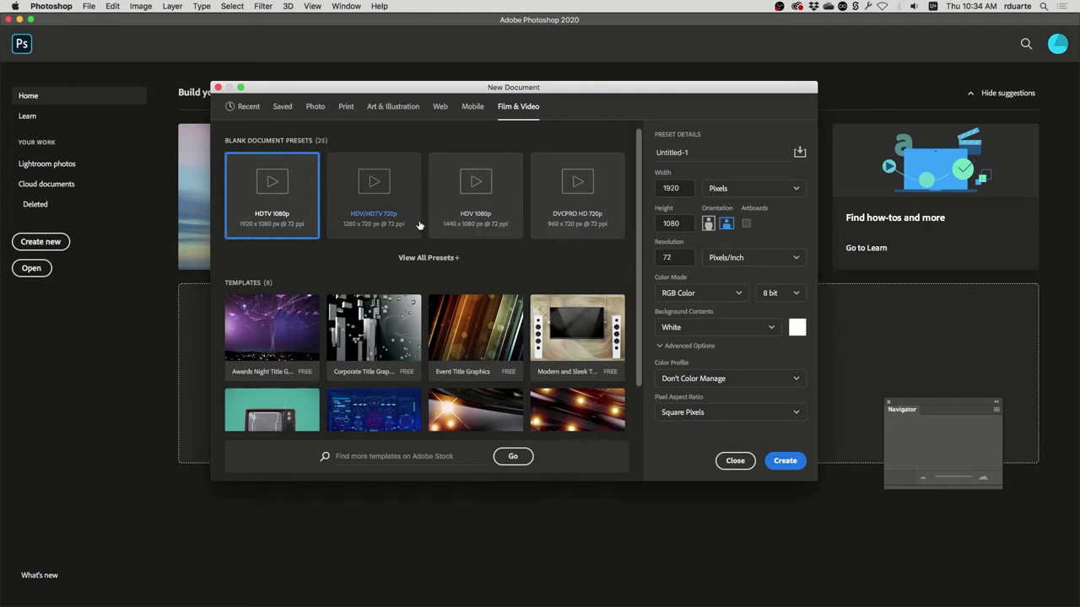
left_click(345, 108)
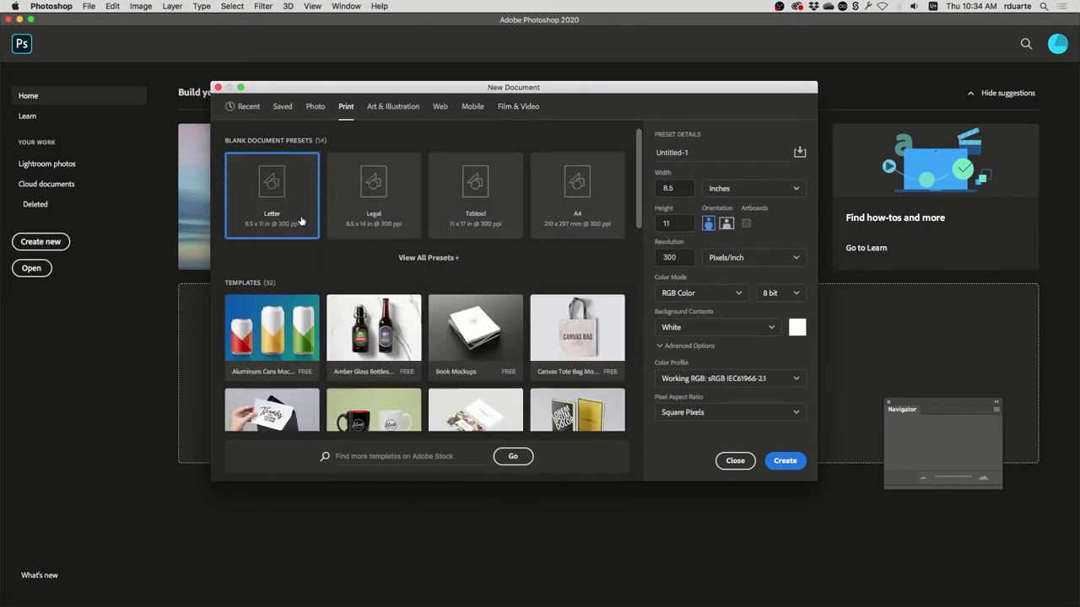
left_click(738, 189)
left_click(731, 211)
left_click(675, 188)
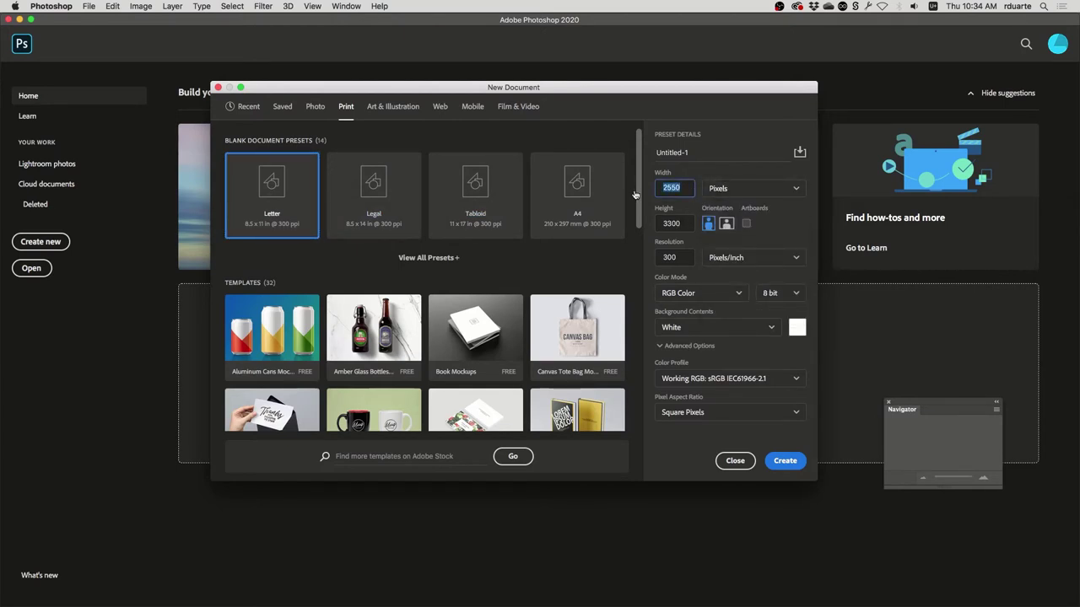
Enter width and height 128 pixels and resolution 72 ppi, and choose Bitmap color mode.
key("super+Tab")
type("128")
key("Tab")
key("Tab")
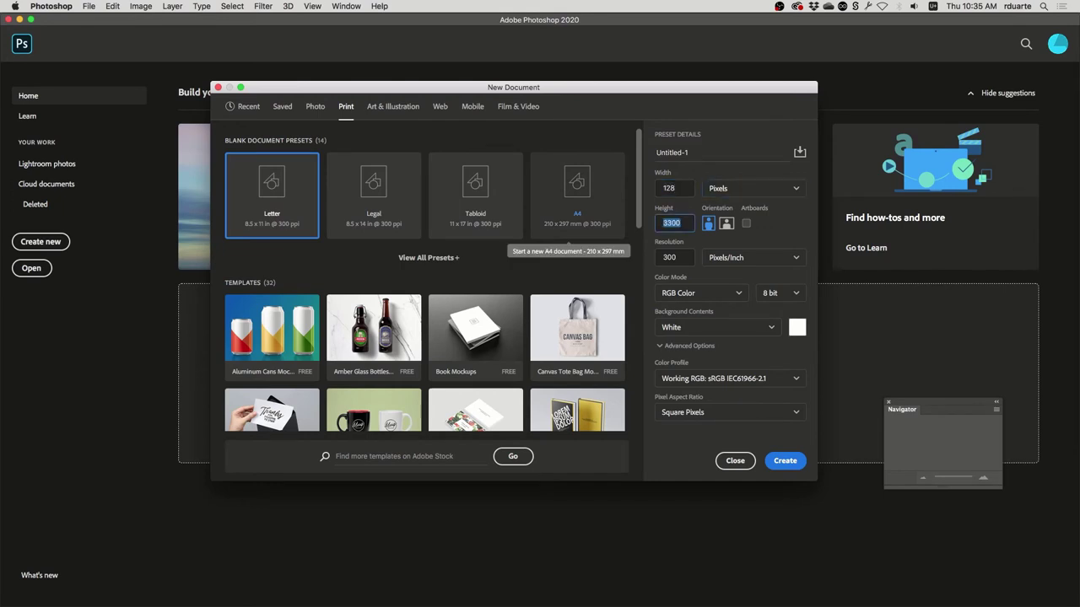
type("128")
key("Tab")
key("Tab")
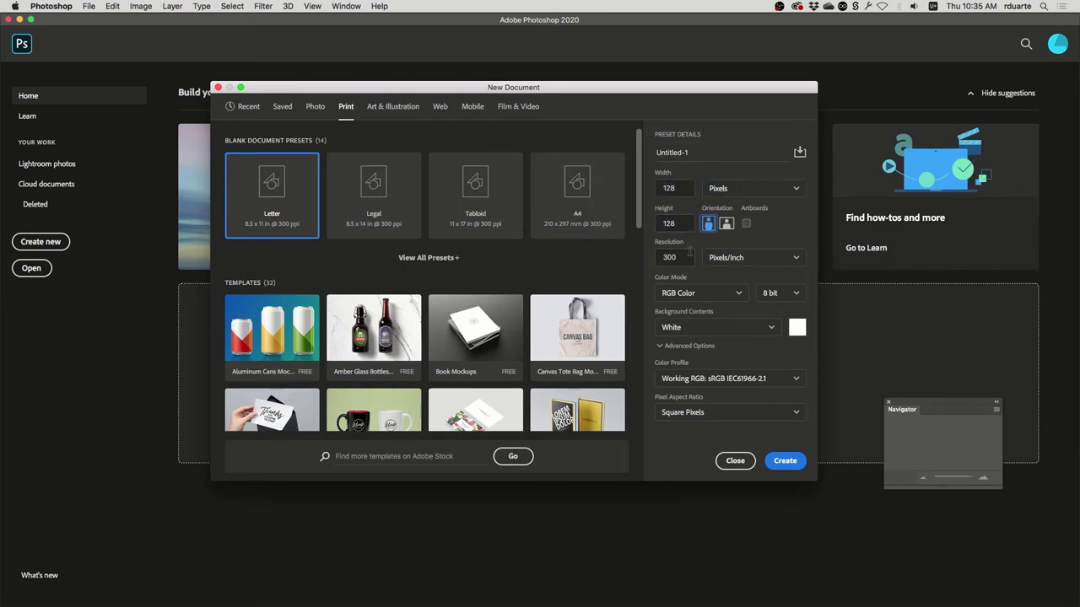
type("72")
key("Tab")
left_click(733, 294)
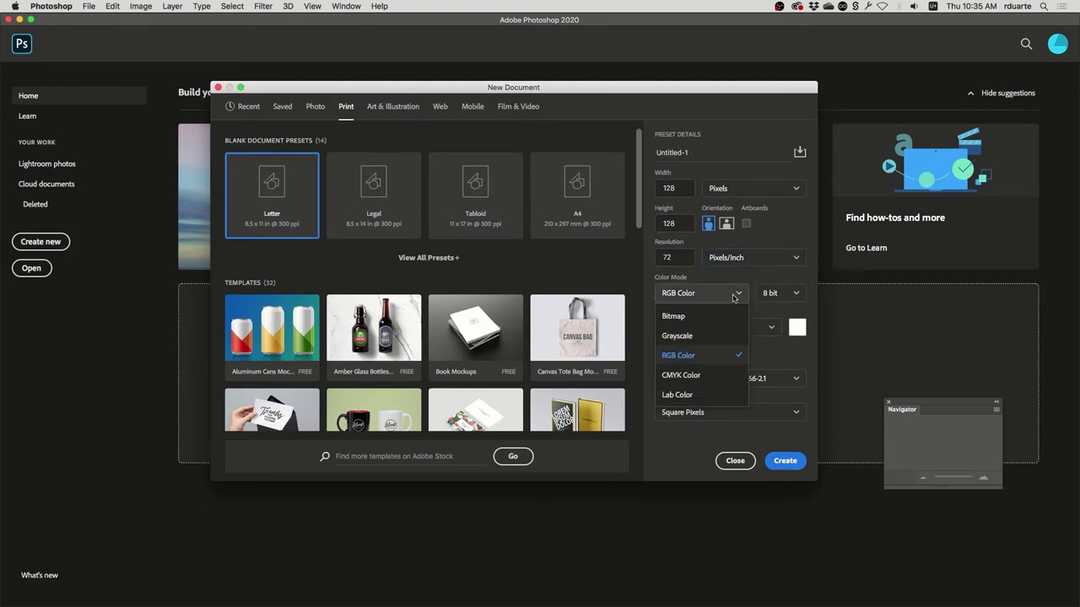
left_click(689, 318)
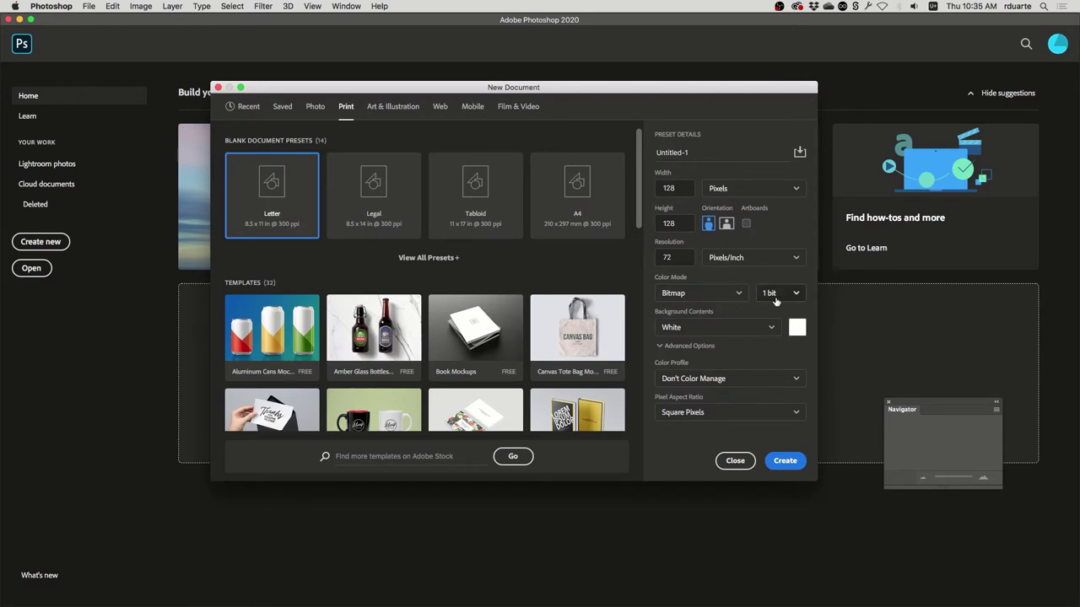
Create the blank canvas, zoom in, and add a 16-column by 16-row guide layout.
left_click(783, 461)
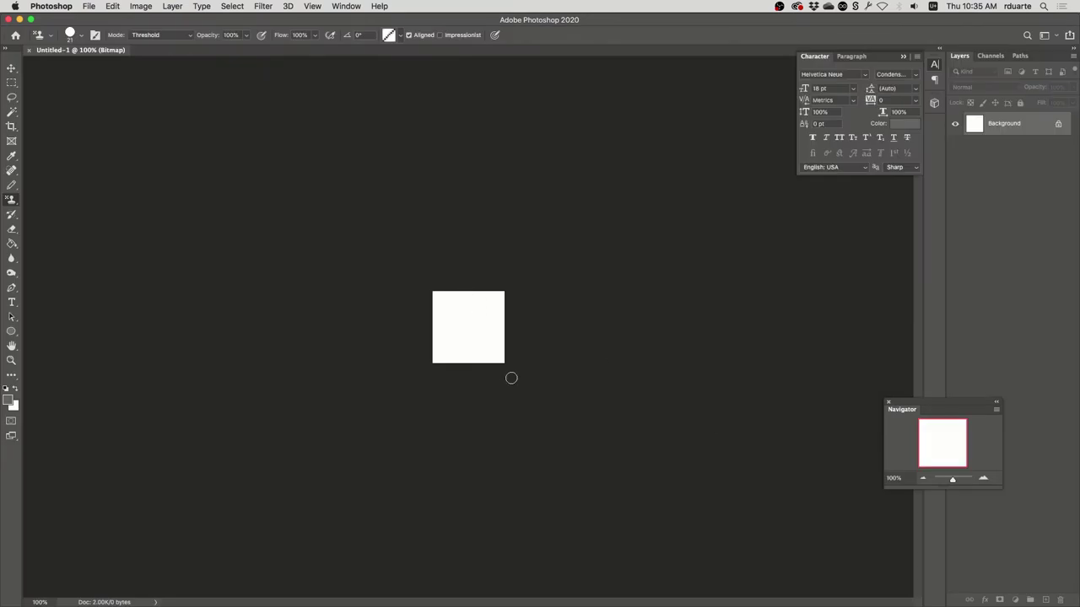
key("super+plus")
key("super+plus")
key("super+plus")
key("super+plus")
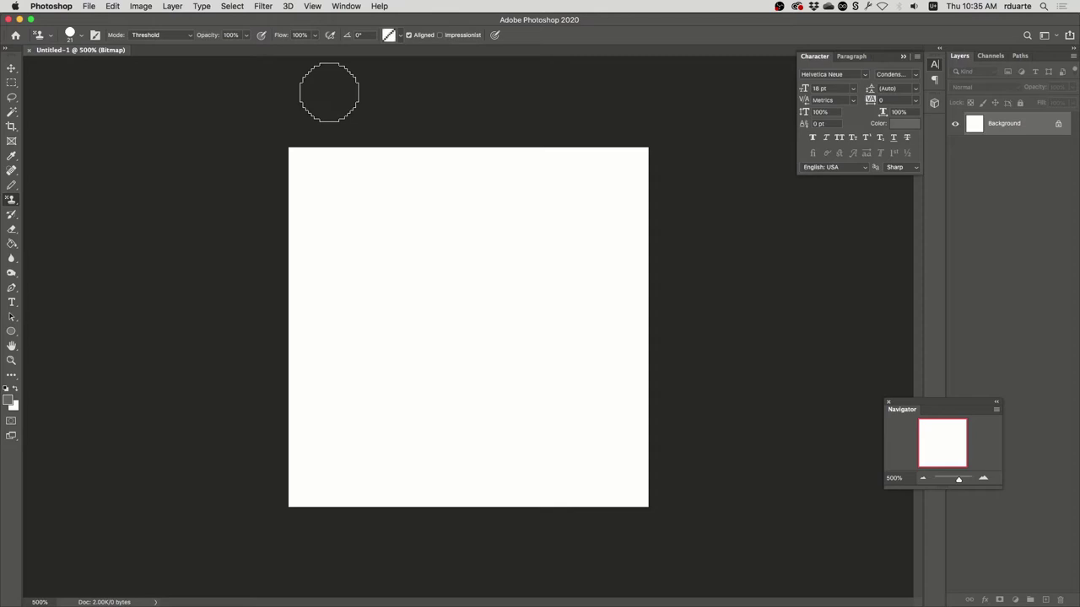
left_click(269, 6)
mouse_move(313, 6)
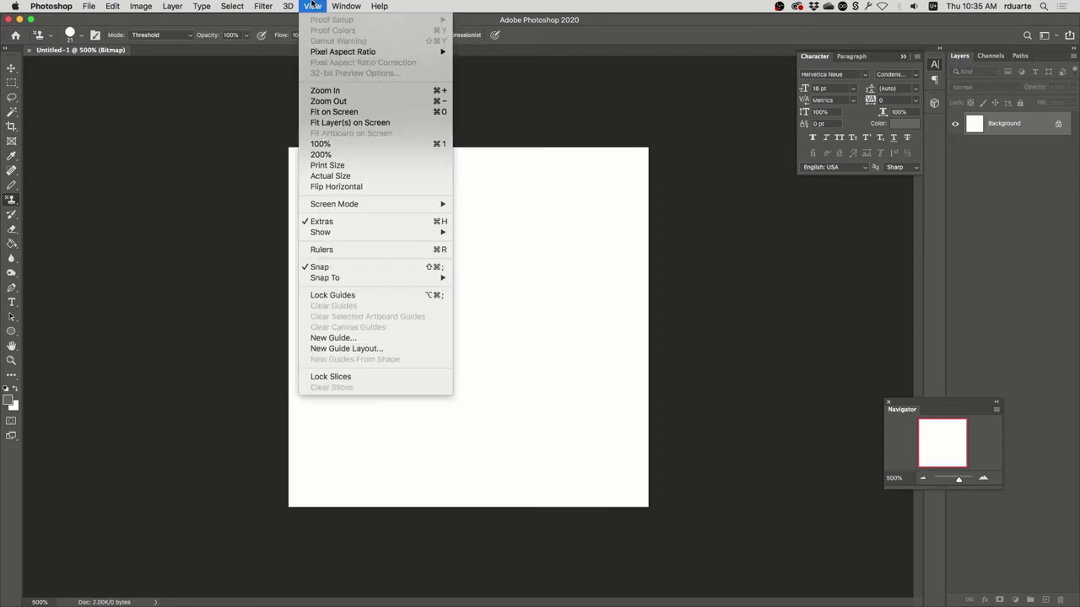
left_click(370, 350)
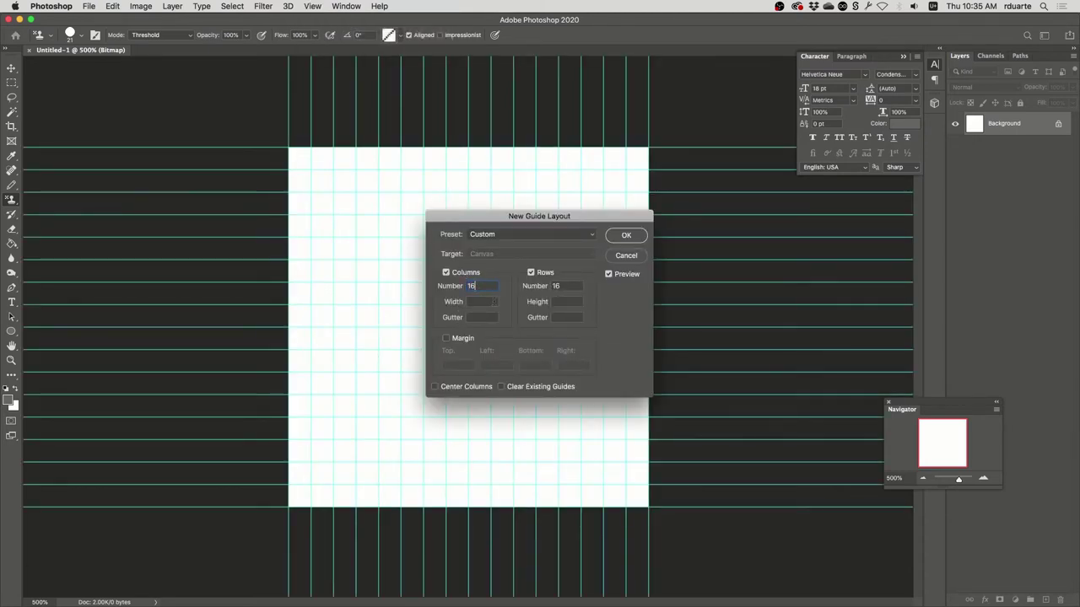
key("Tab")
left_click(556, 319)
left_click(626, 236)
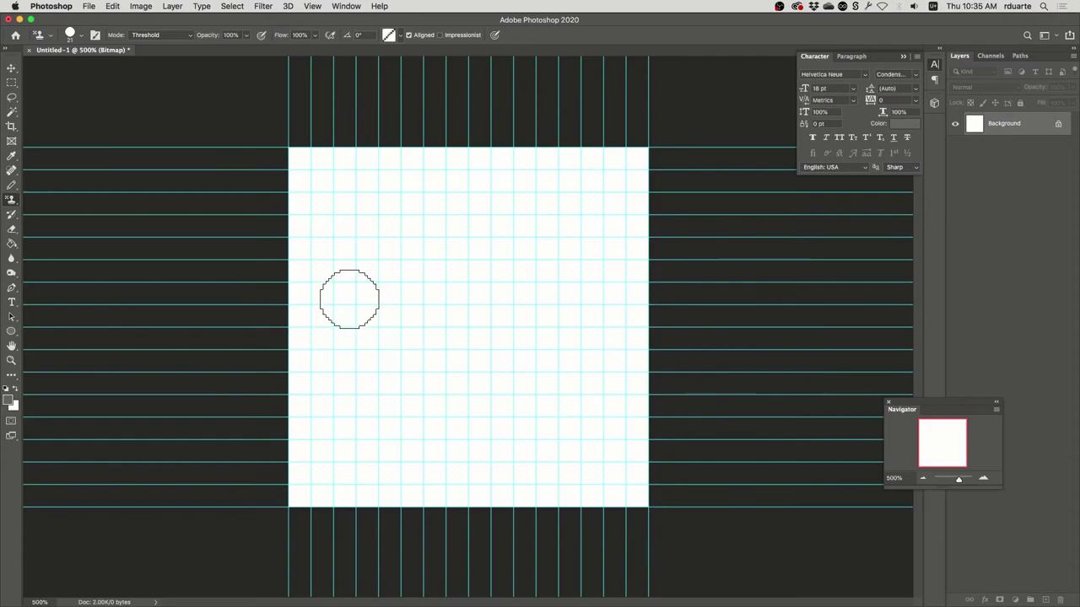
key("super+Tab")
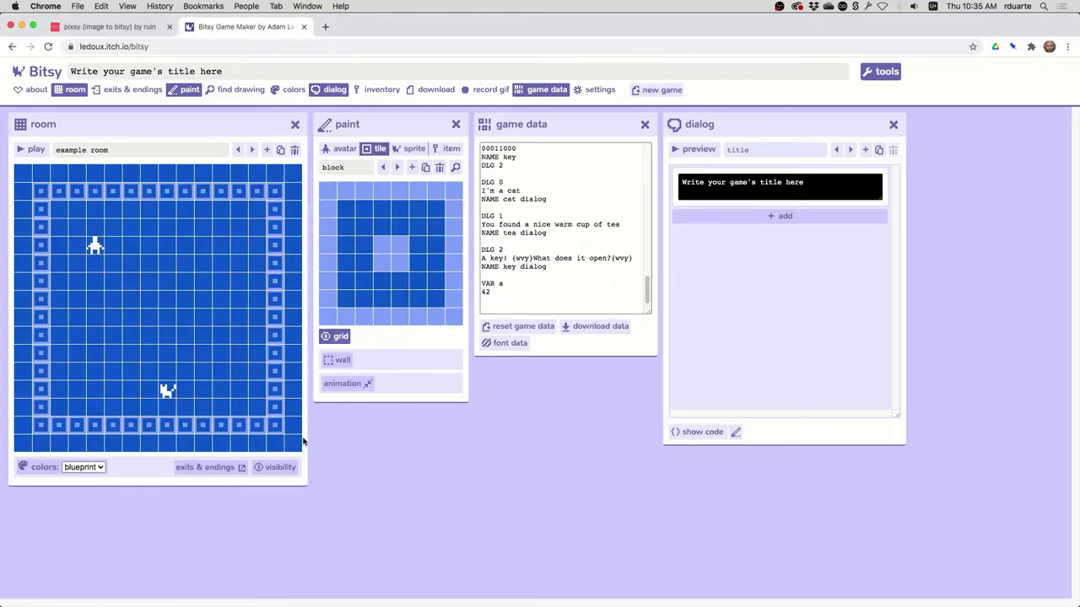
key("super+Tab")
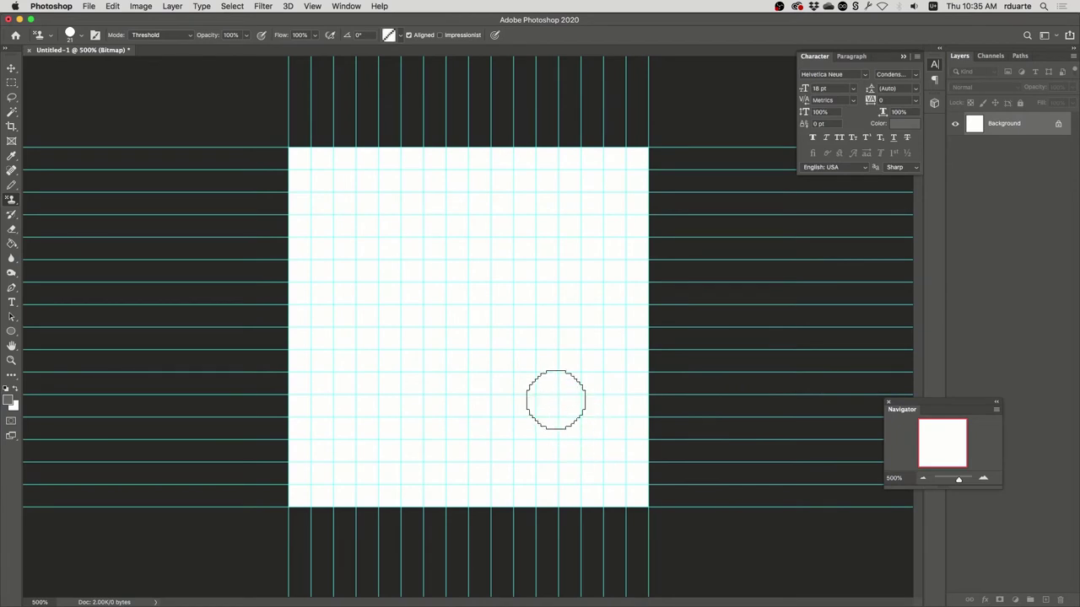
Zoom in on the top-left corner and place three black Pencil pixels there.
left_click_drag(958, 478, 960, 478)
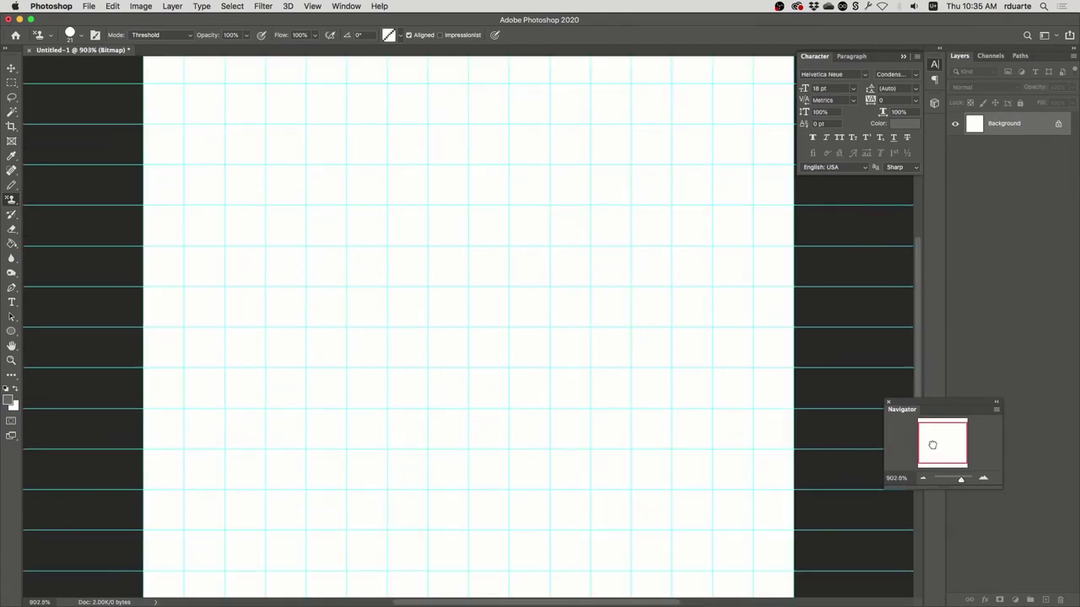
left_click_drag(933, 441, 923, 424)
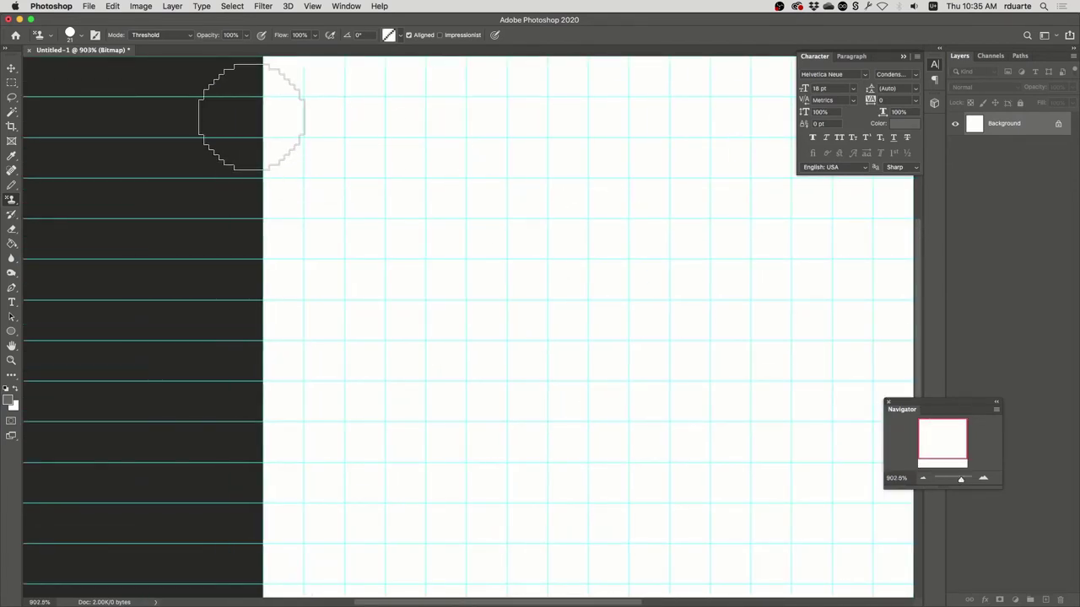
left_click(11, 184)
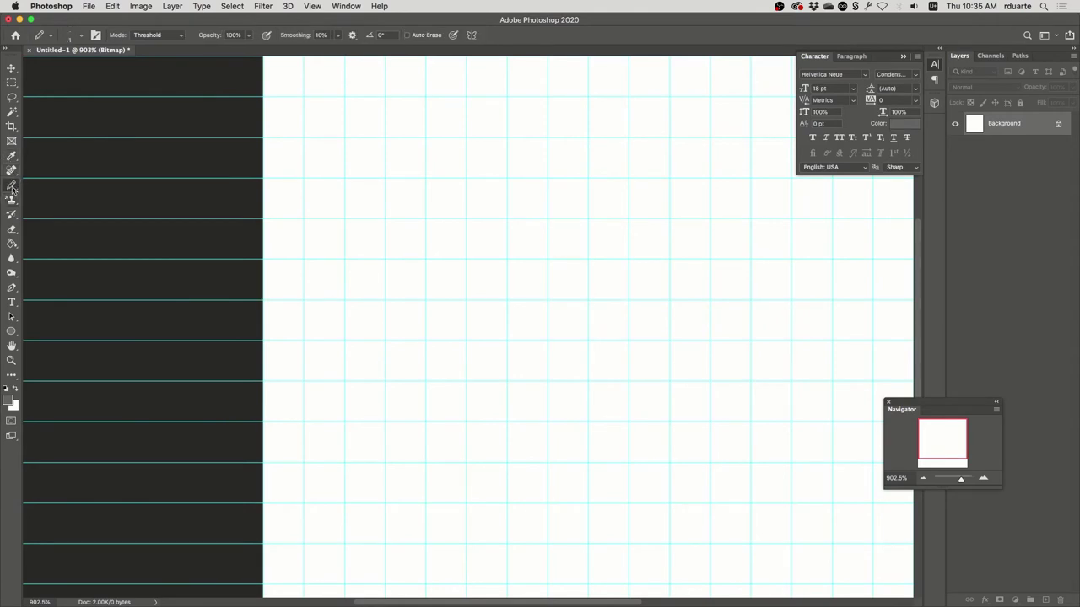
right_click(13, 188)
left_click(48, 196)
left_click(317, 113)
left_click(307, 119)
left_click(326, 109)
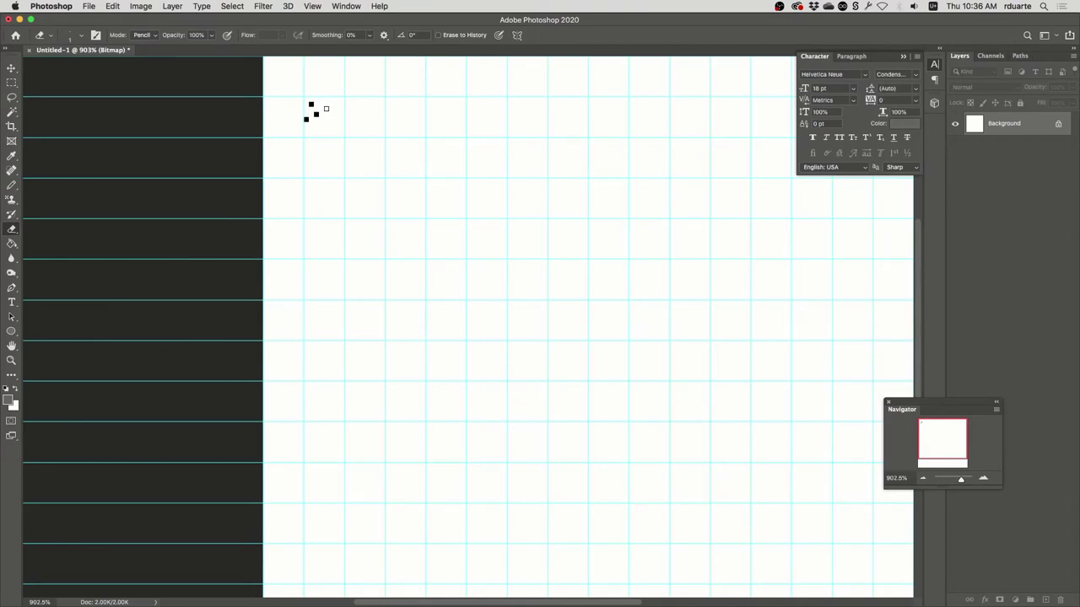
Add and then erase a stray pixel near the top-left, toggling Pencil and Eraser.
left_click(12, 185)
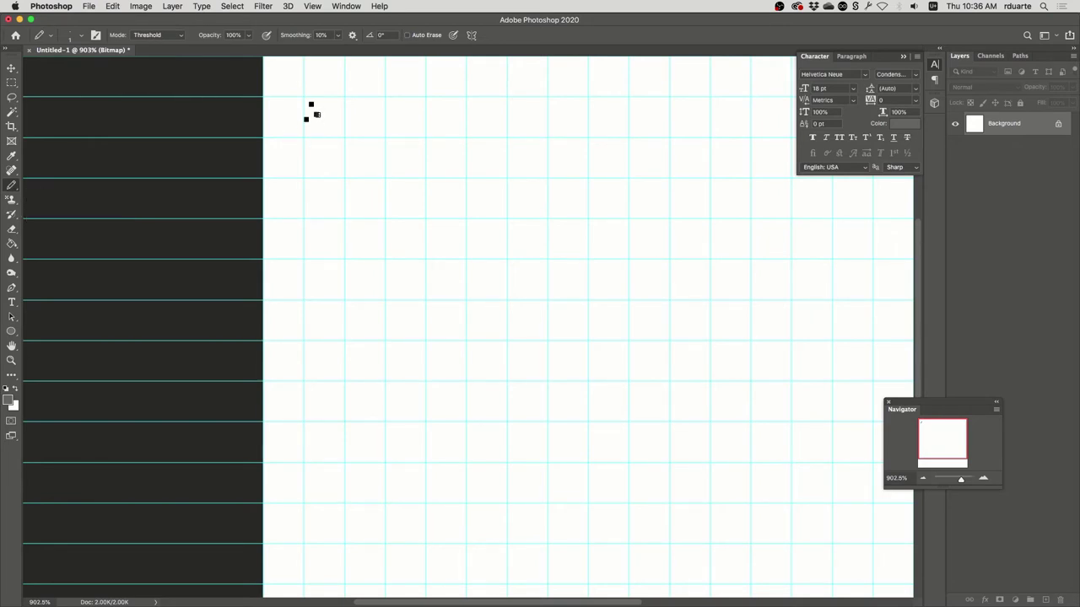
key("e")
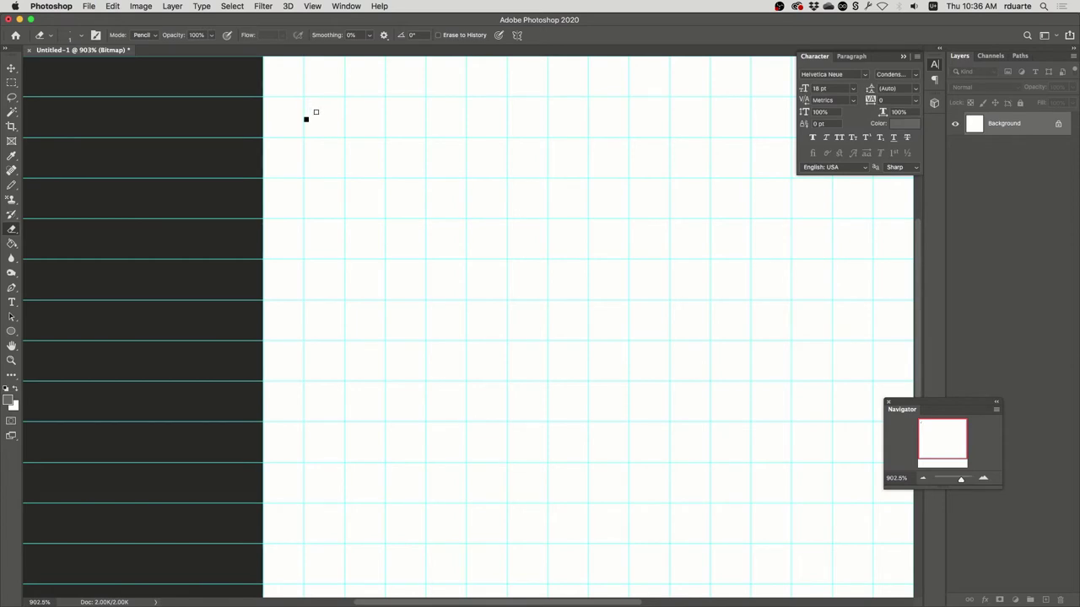
key("b")
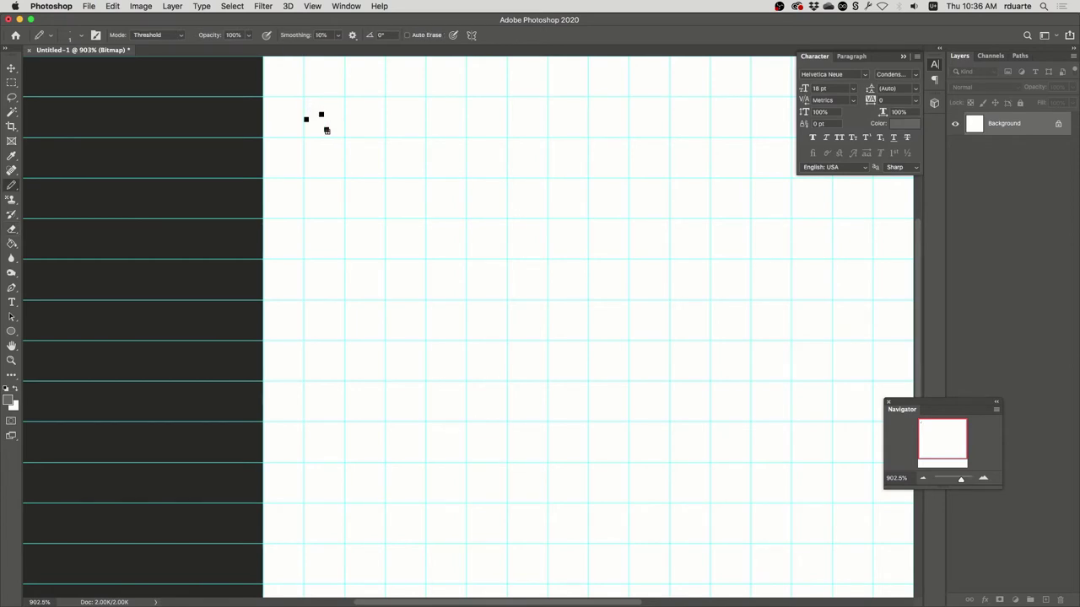
left_click(315, 104)
key("e")
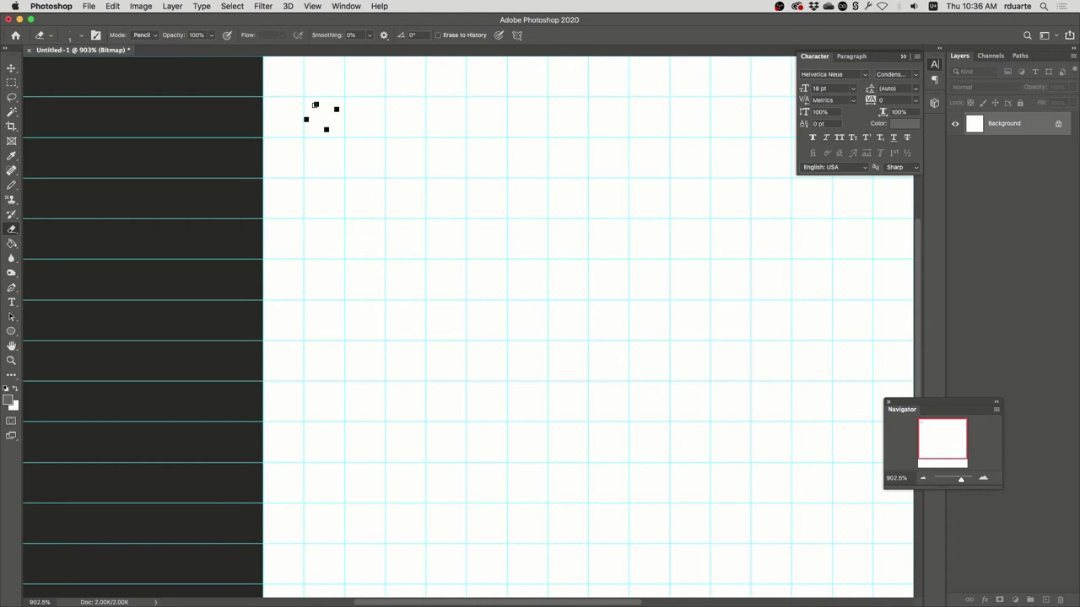
left_click(315, 104)
Add two more black pixels and drag a long jagged Pencil line across the canvas top.
key("b")
left_click(321, 124)
left_click(316, 108)
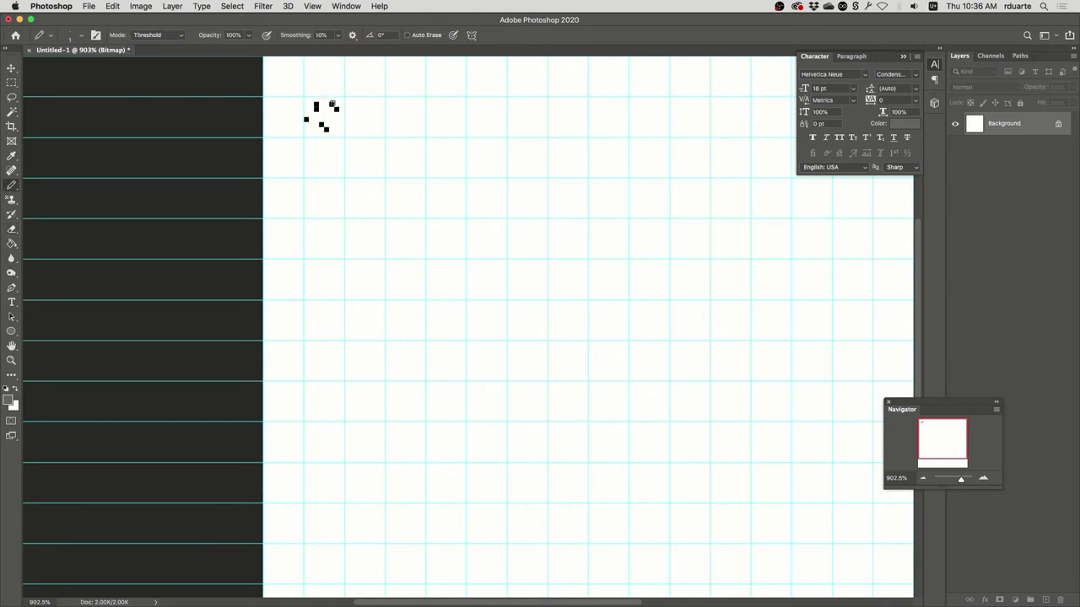
mouse_move(410, 114)
left_mouse_down()
mouse_move(470, 103)
mouse_move(520, 123)
mouse_move(525, 166)
mouse_move(687, 228)
left_mouse_up()
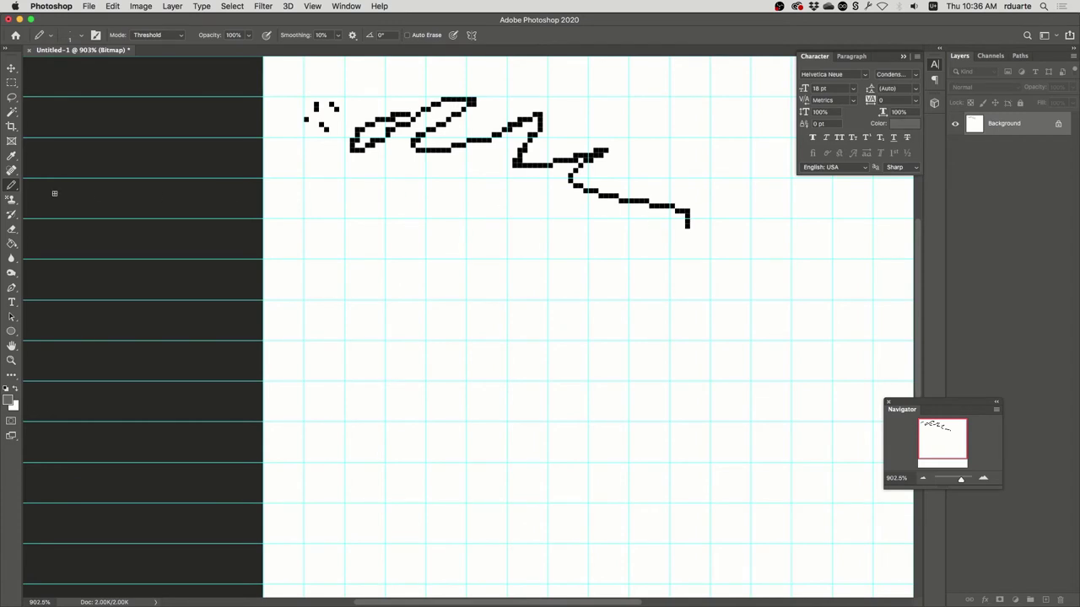
left_click(12, 199)
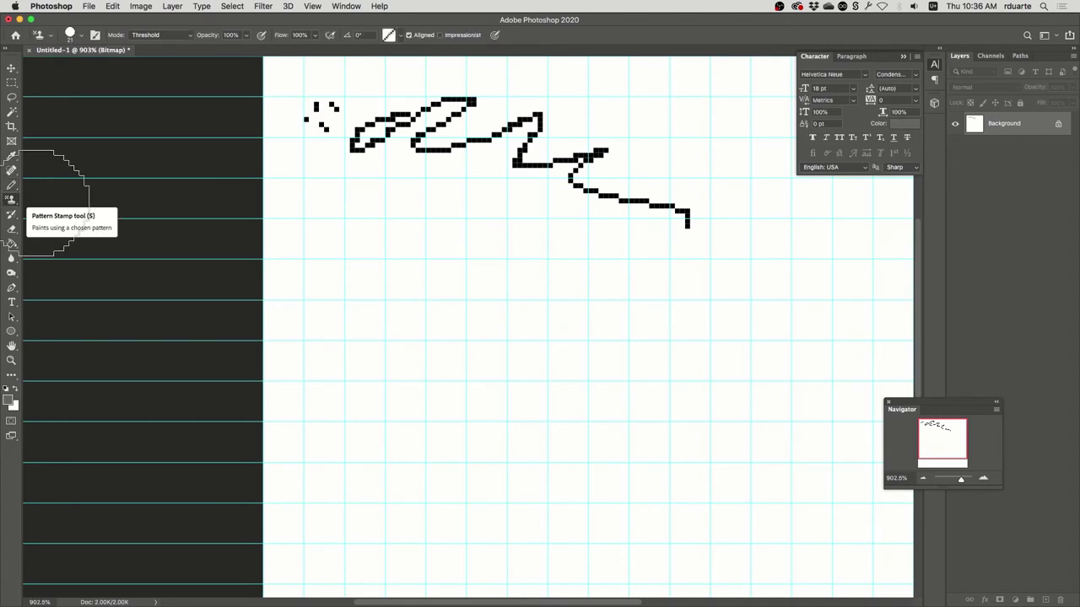
Stamp a patch of diagonal hatch stripes below the jagged scribble.
mouse_move(408, 258)
left_mouse_down()
mouse_move(487, 255)
mouse_move(533, 293)
mouse_move(592, 252)
mouse_move(650, 260)
mouse_move(662, 295)
mouse_move(513, 227)
mouse_move(487, 238)
left_mouse_up()
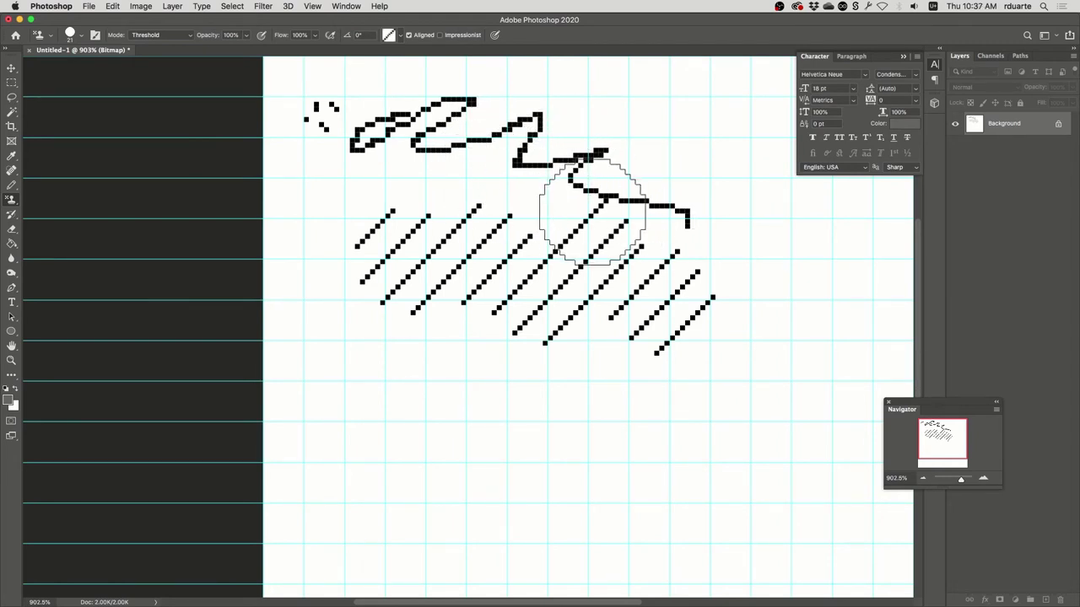
Quick Export the drawing as a PNG named myroom2.png on the Desktop.
left_click(91, 6)
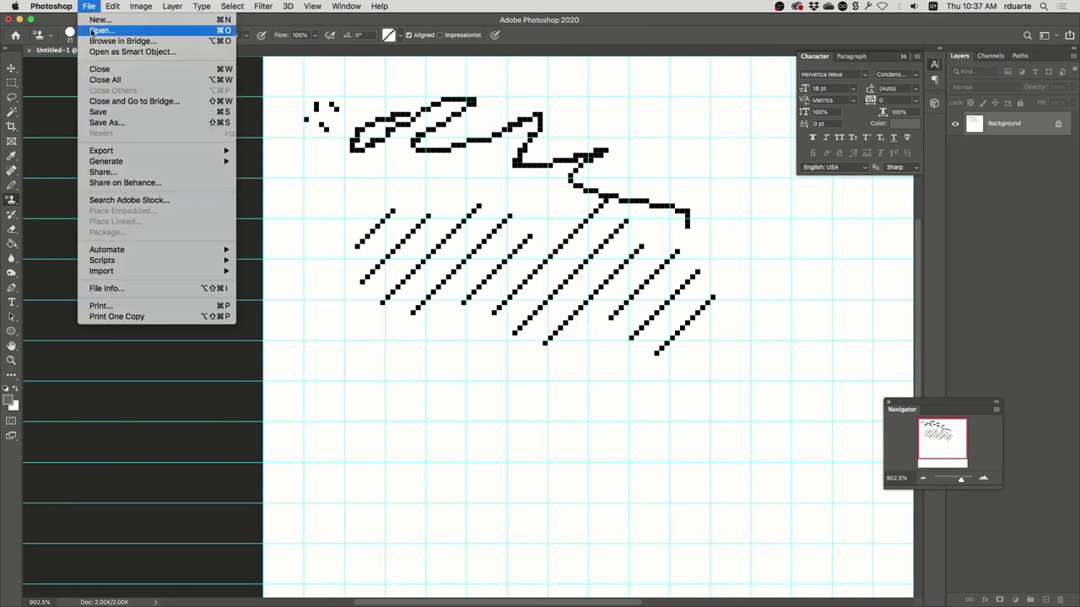
mouse_move(136, 150)
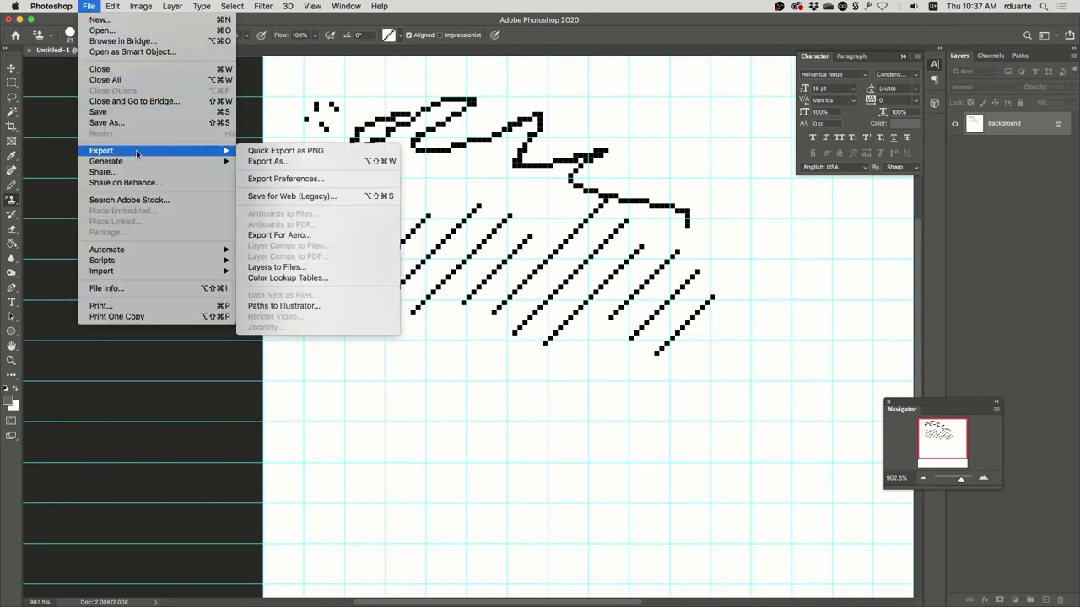
left_click(279, 152)
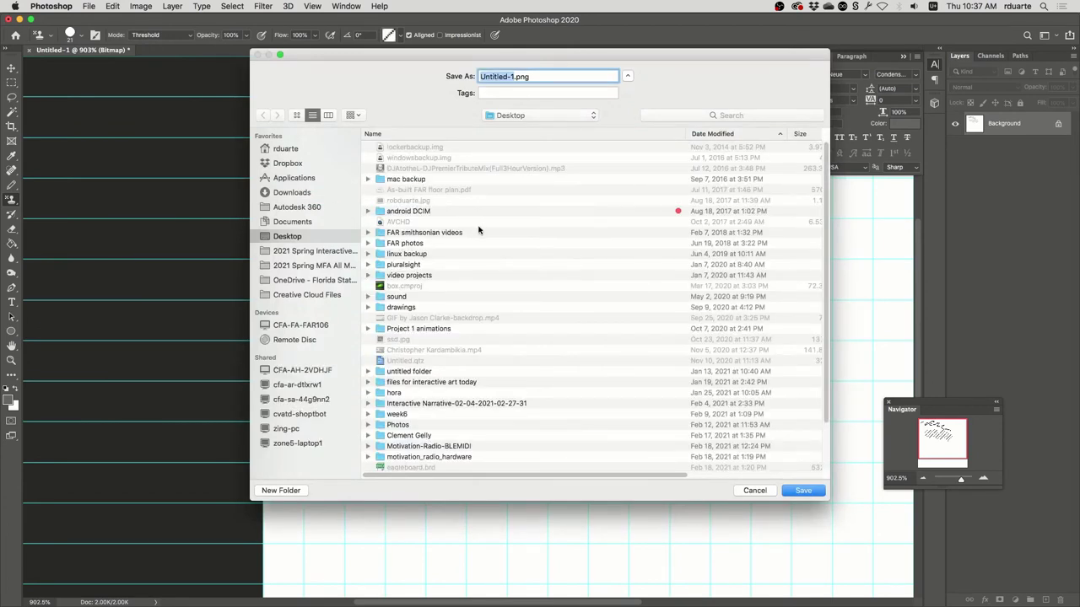
type("myroom")
key("Return")
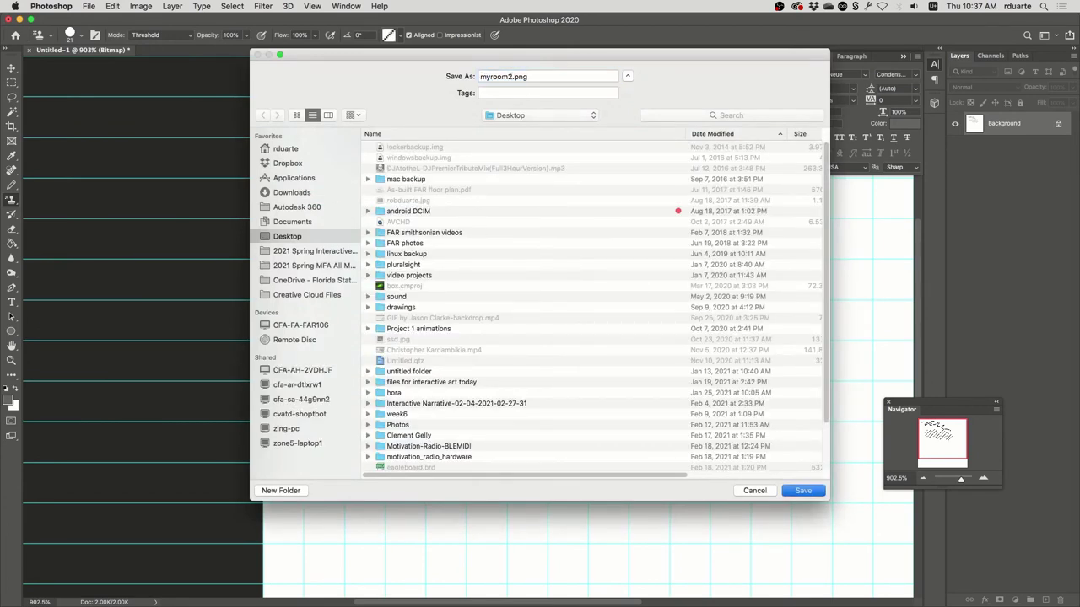
key("super+Tab")
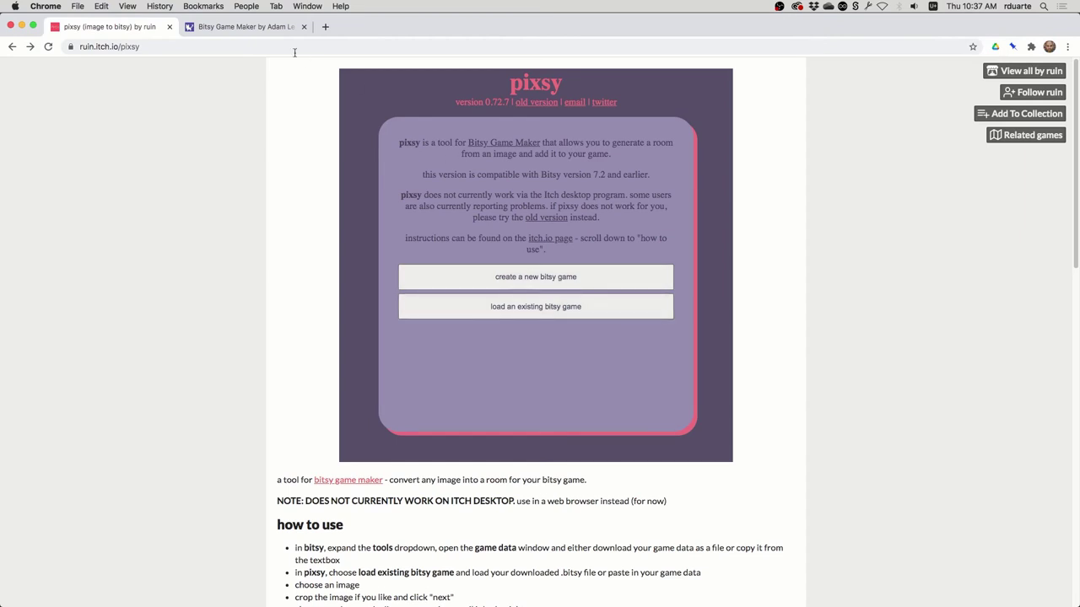
Select part of the game data text in the Bitsy editor, then return to pixsy.
key("ctrl+Tab")
left_click(517, 166)
left_click_drag(517, 166, 563, 267)
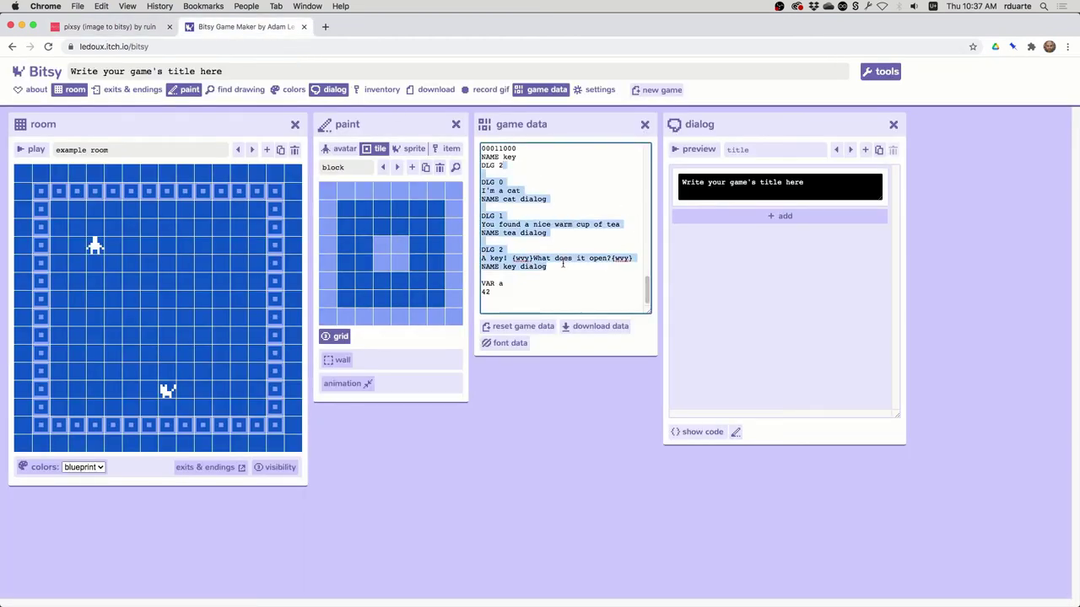
left_click(126, 27)
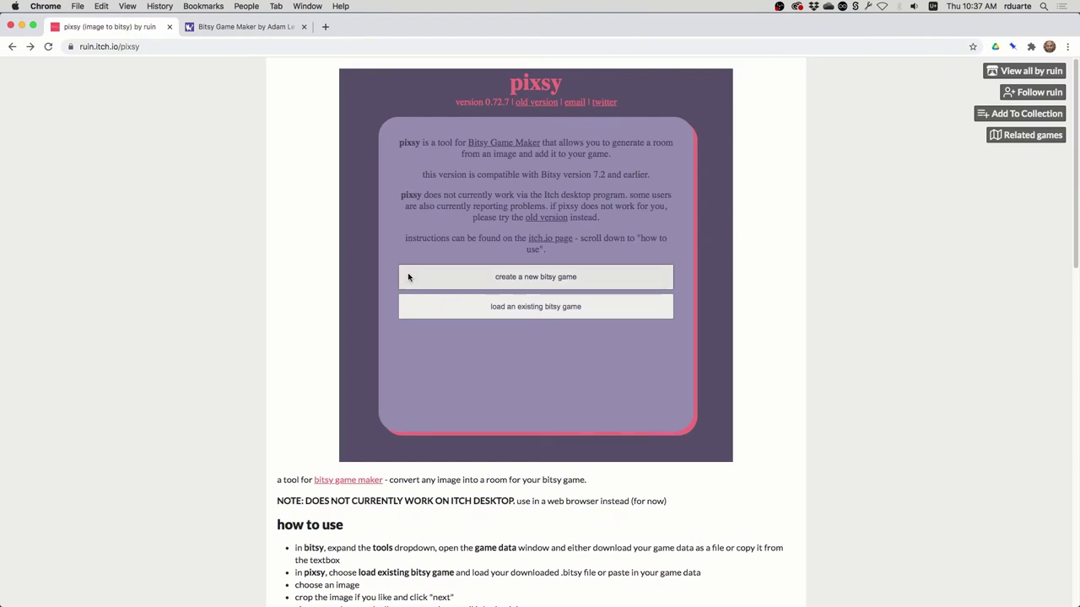
Create a new bitsy game in pixsy and load myroom2.png from the Desktop.
left_click(524, 280)
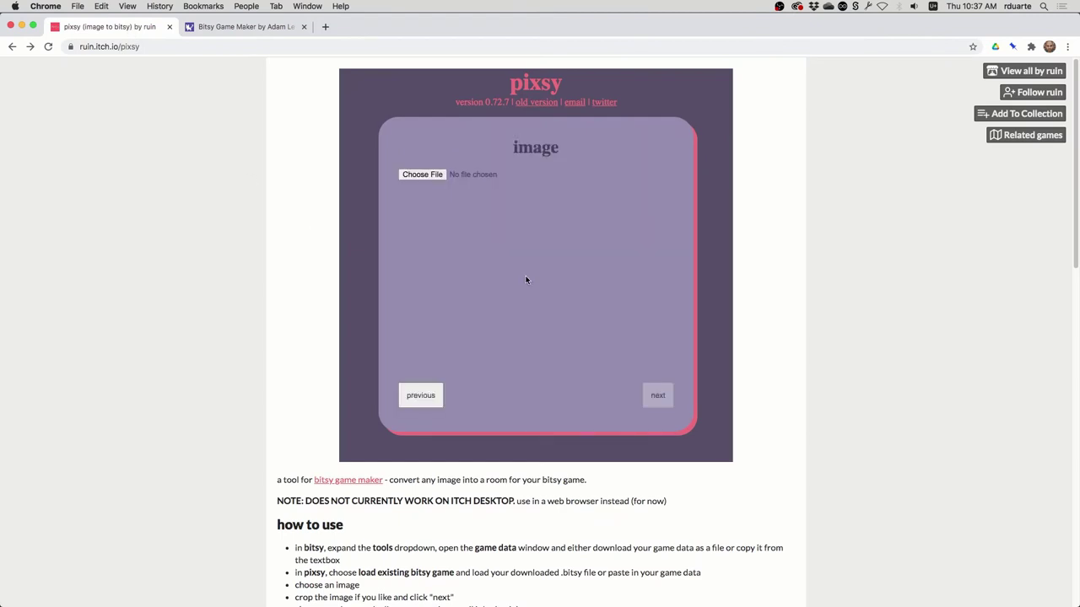
left_click(417, 175)
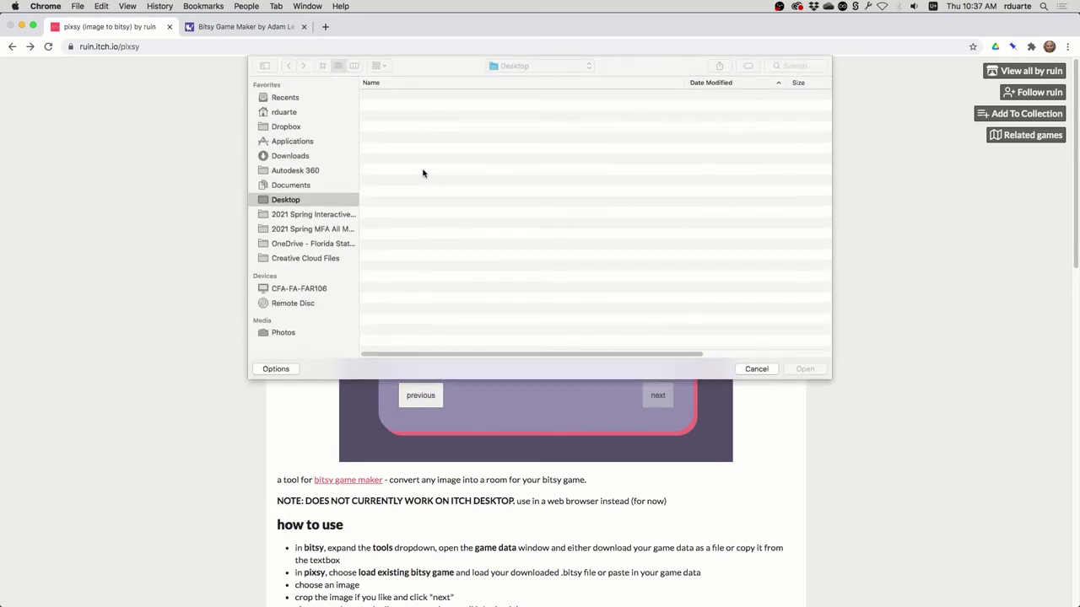
scroll(472, 224, "down", 10)
left_click(420, 344)
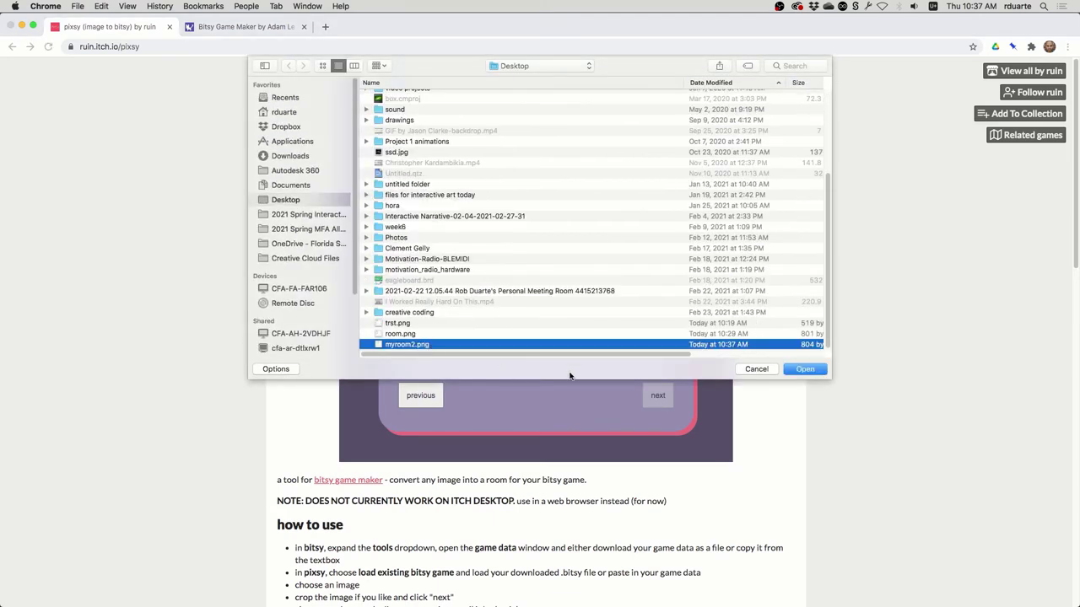
left_click(819, 372)
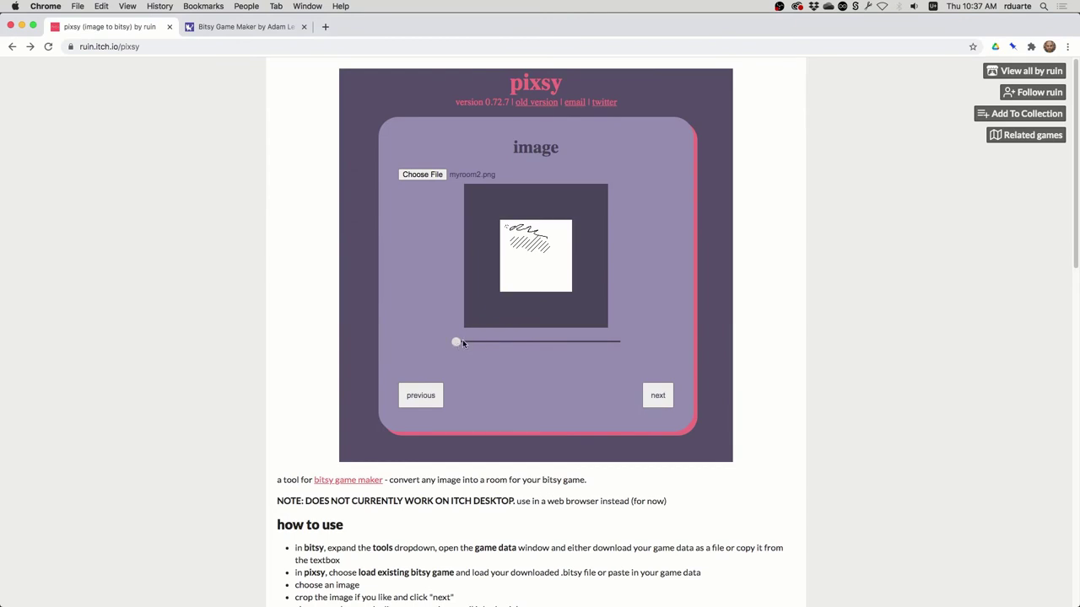
Try a different crop size, return it to default, and continue to pixsy's room step.
left_click_drag(462, 339, 390, 358)
left_click(659, 402)
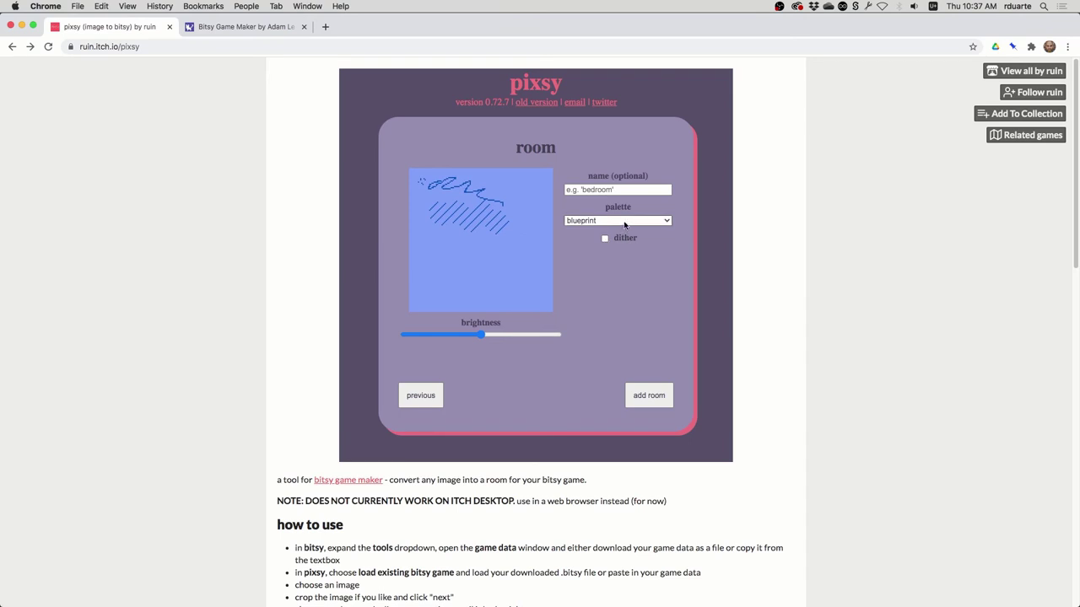
Add the image as a room named 'myroom', generating game data with 31 new tiles.
left_click(587, 192)
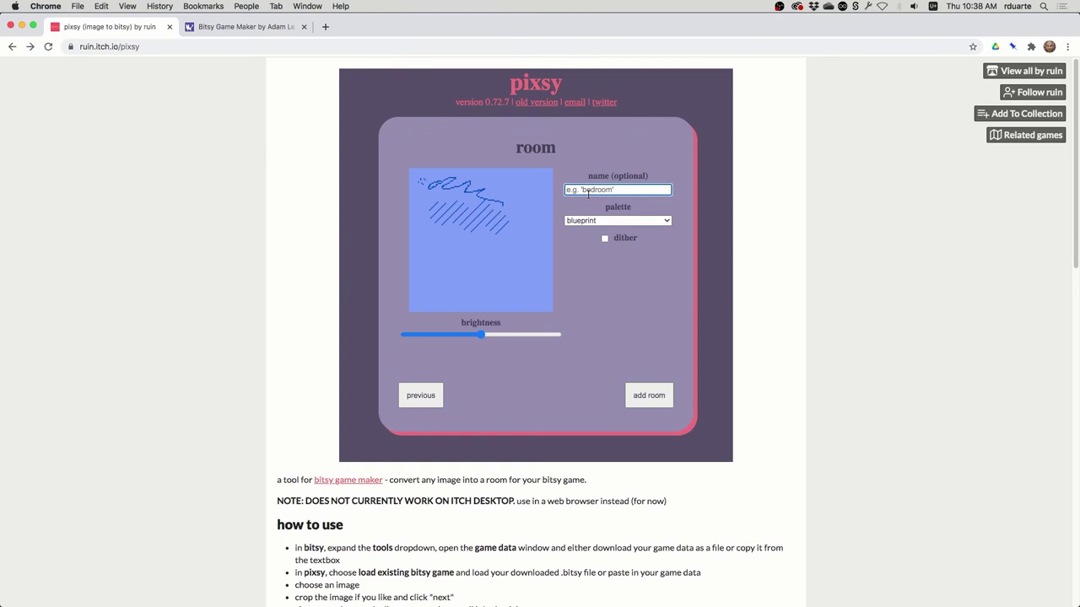
type("myroom")
left_click(650, 397)
left_click(479, 261)
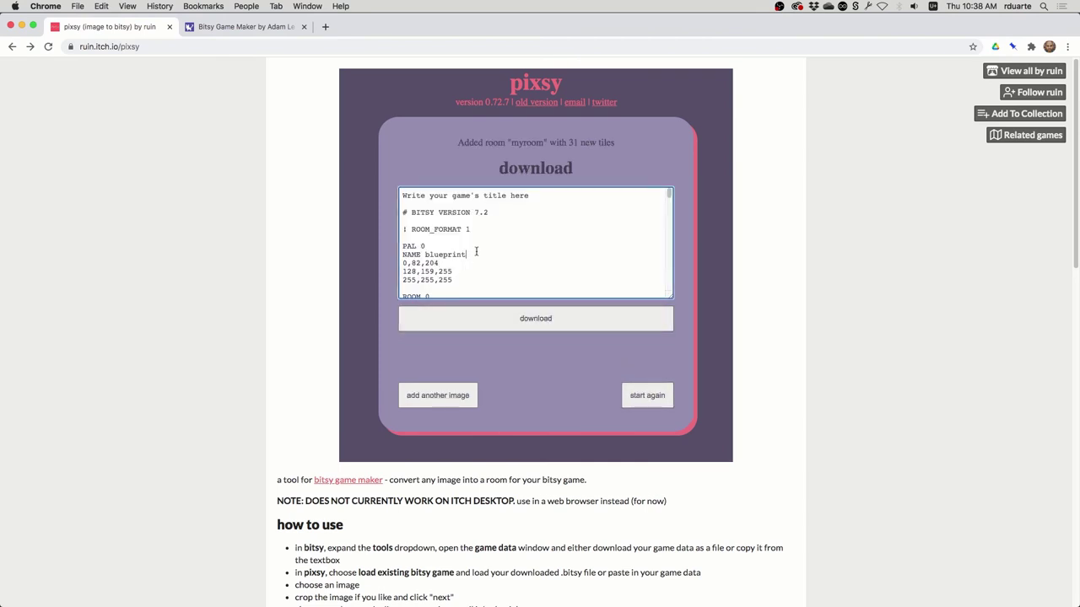
Copy pixsy's generated game data and paste it over all of Bitsy's existing game data.
key("super+a")
key("super+c")
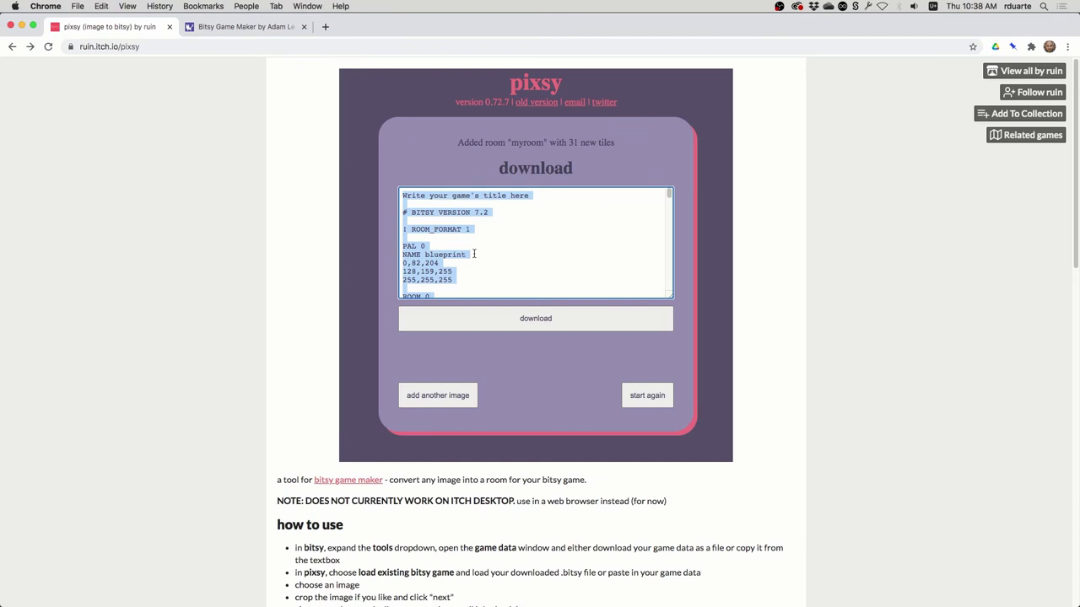
left_click(234, 27)
left_click(573, 203)
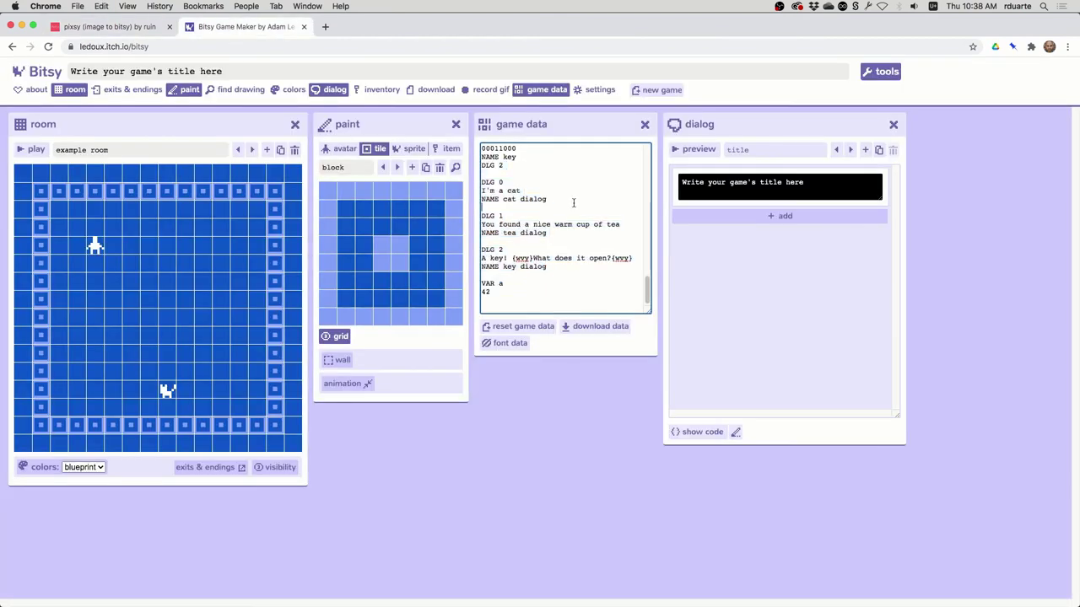
key("super+a")
key("super+v")
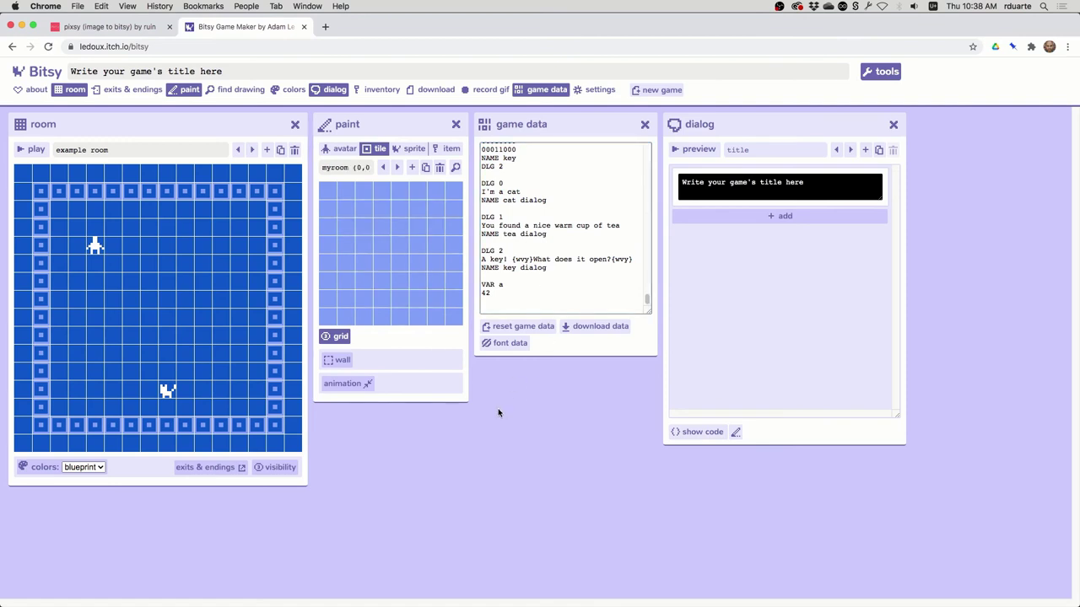
Switch Bitsy's room view from 'example room' to 'myroom' and compare it with the Photoshop original.
left_click(240, 151)
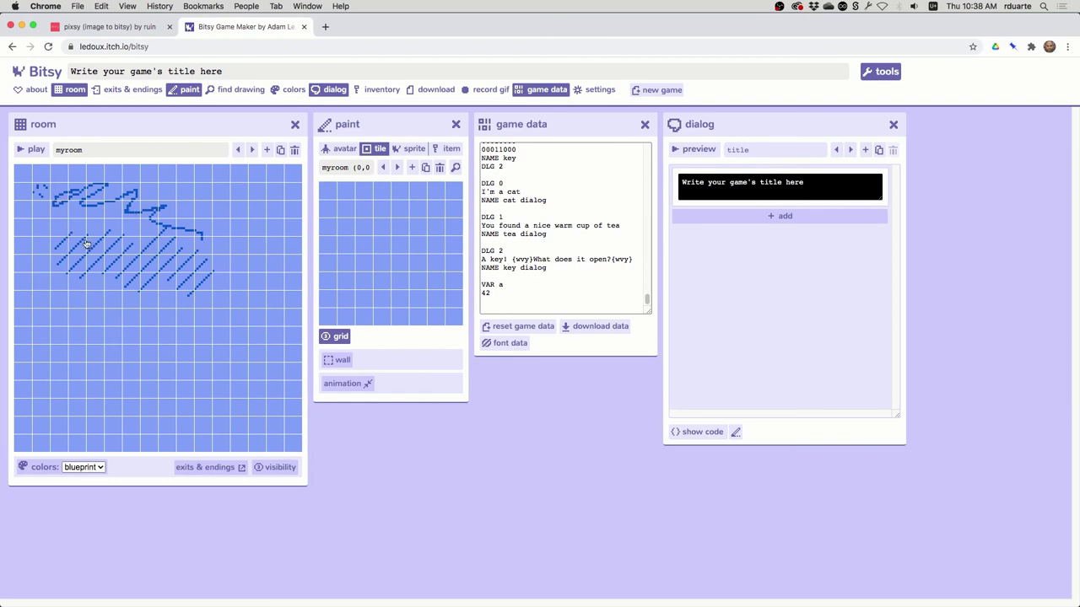
key("super+Tab")
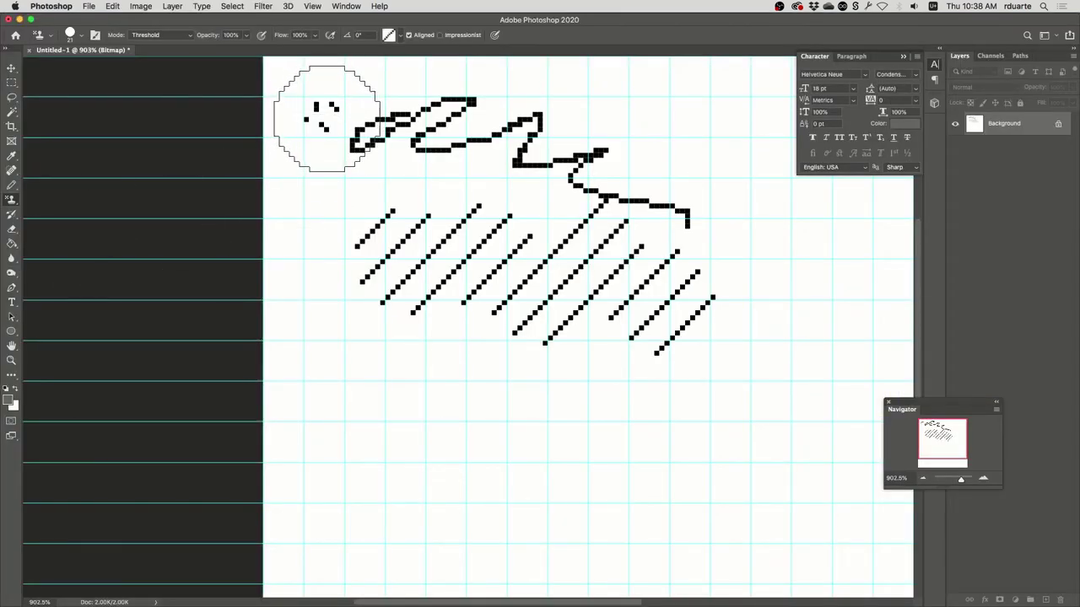
key("super+Tab")
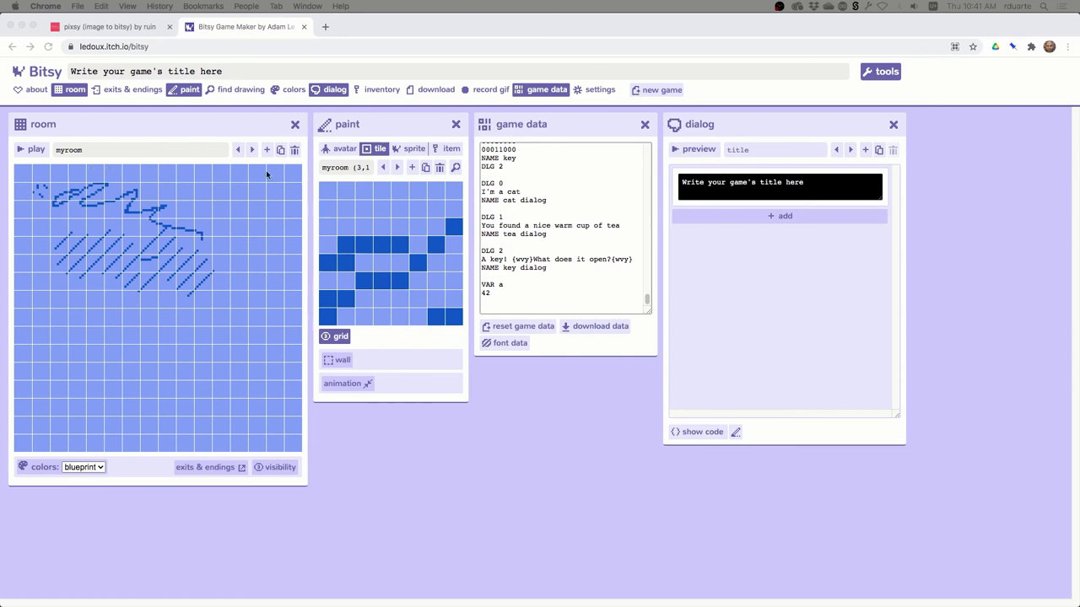
left_click(397, 167)
left_click(396, 167)
left_click(397, 167)
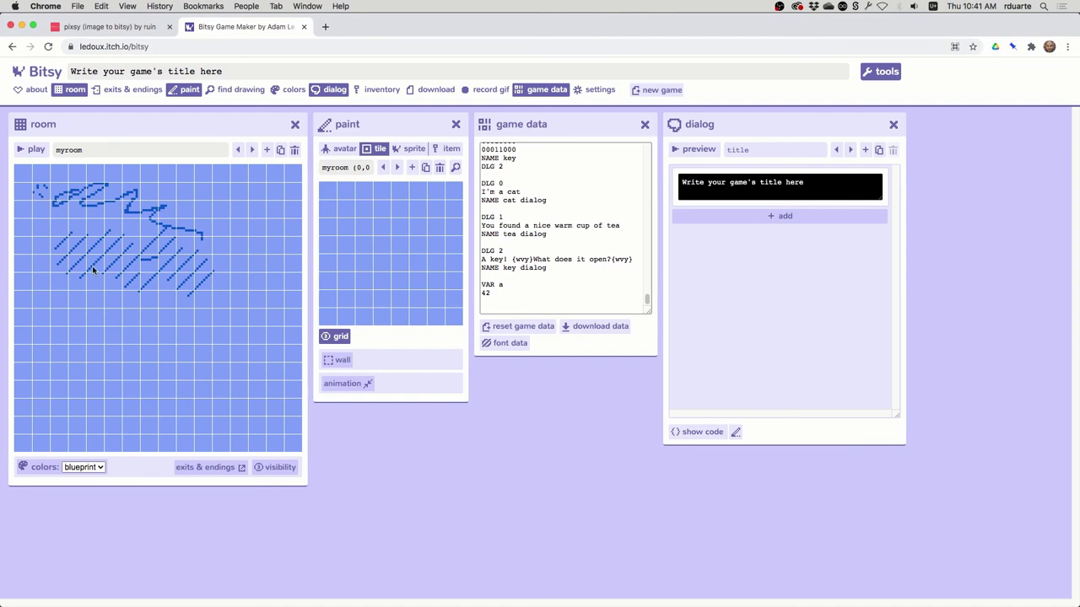
left_click(398, 170)
left_click(395, 169)
left_click(396, 169)
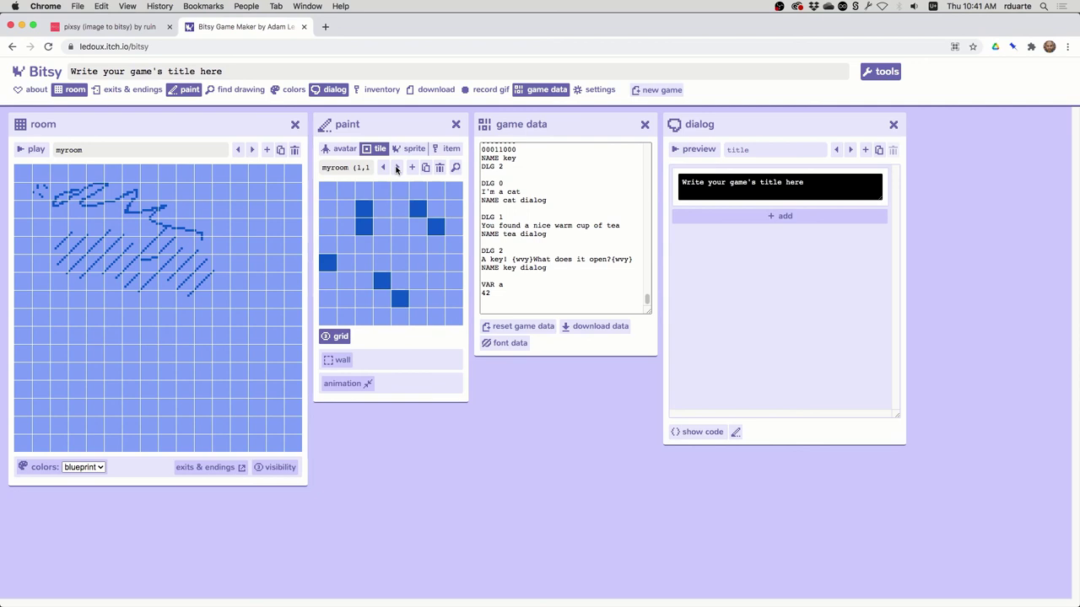
left_click(397, 169)
left_click(396, 168)
left_click(397, 169)
left_click(397, 169)
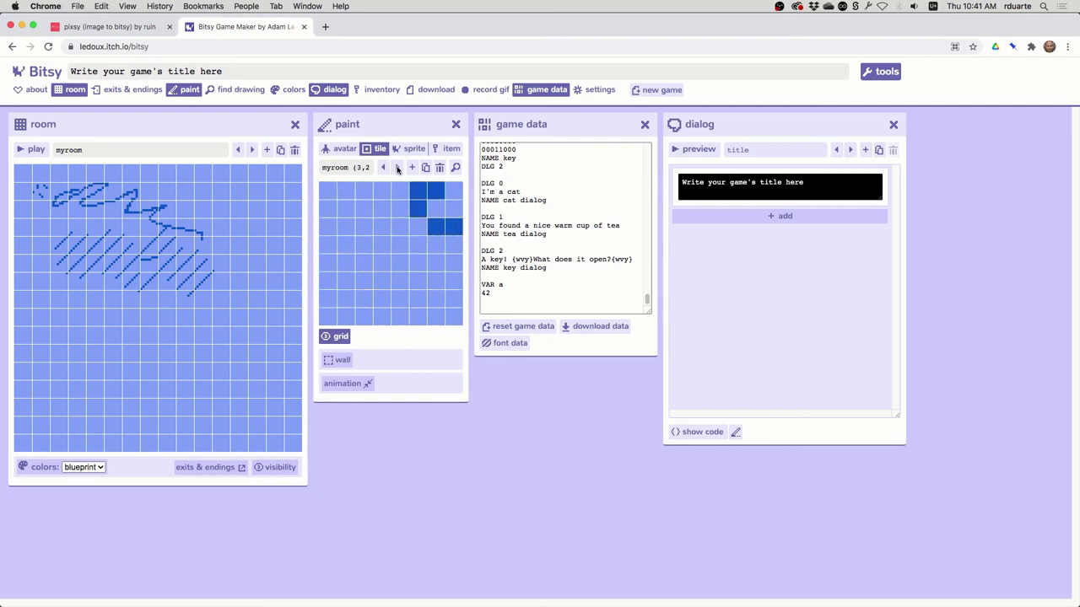
left_click(398, 168)
left_click(398, 169)
left_click(397, 168)
left_click(397, 168)
left_click(397, 169)
left_click(397, 169)
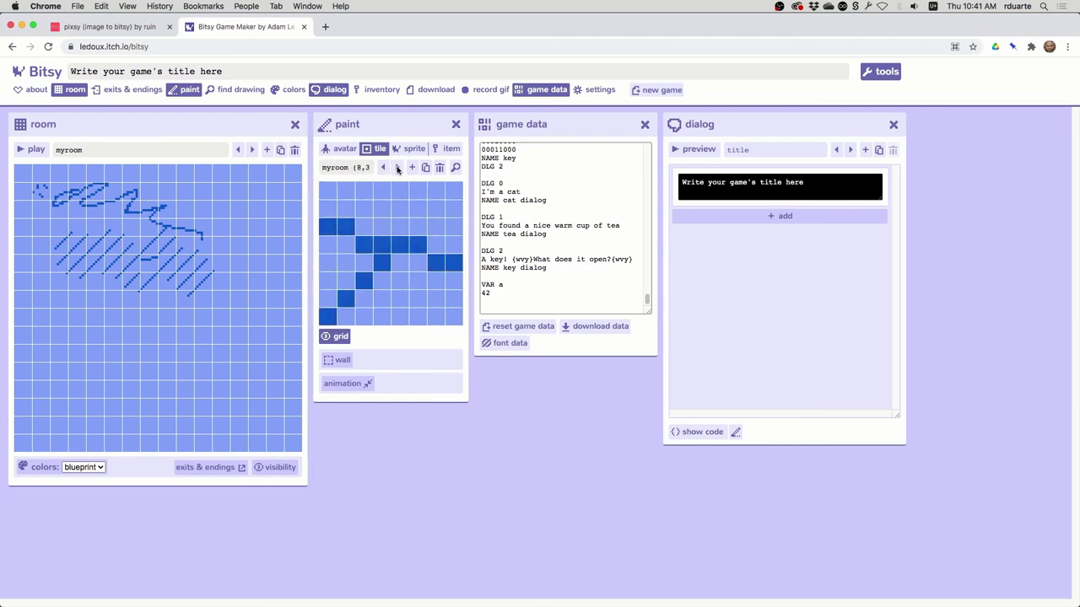
left_click(397, 169)
left_click(397, 169)
left_click(397, 169)
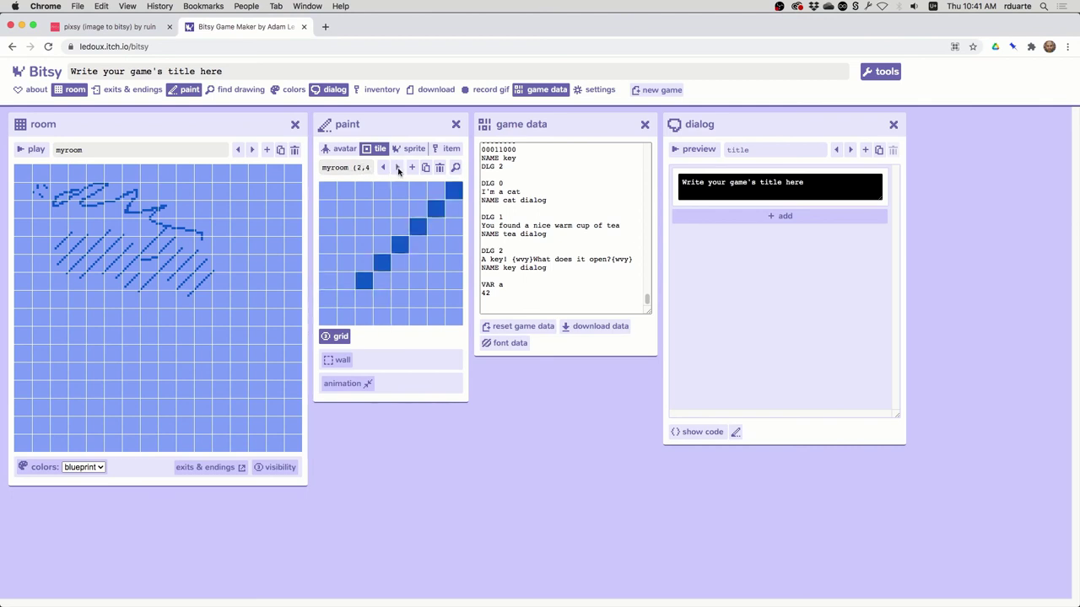
left_click(398, 169)
left_click(398, 169)
left_click(397, 169)
left_click(397, 169)
left_click(398, 169)
left_click(397, 169)
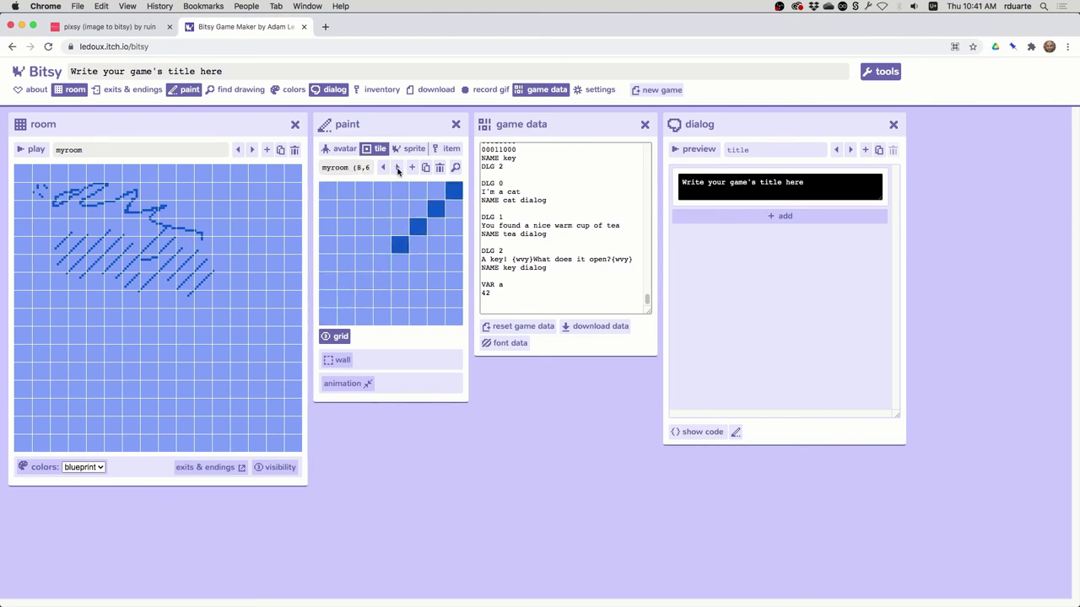
left_click(397, 169)
left_click(397, 169)
left_click(398, 169)
left_click(397, 169)
left_click(398, 169)
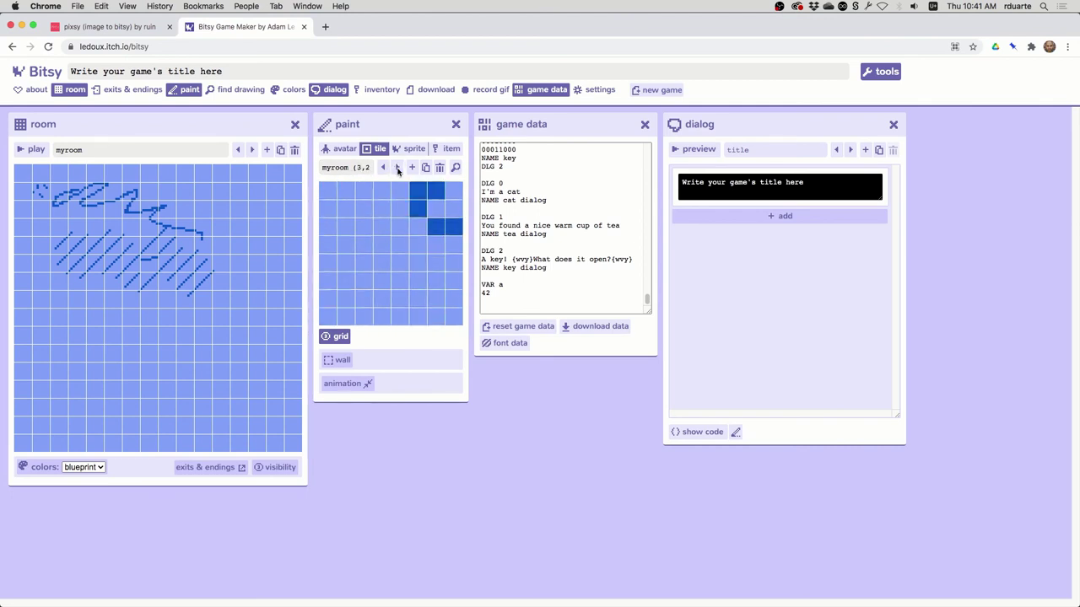
left_click(397, 169)
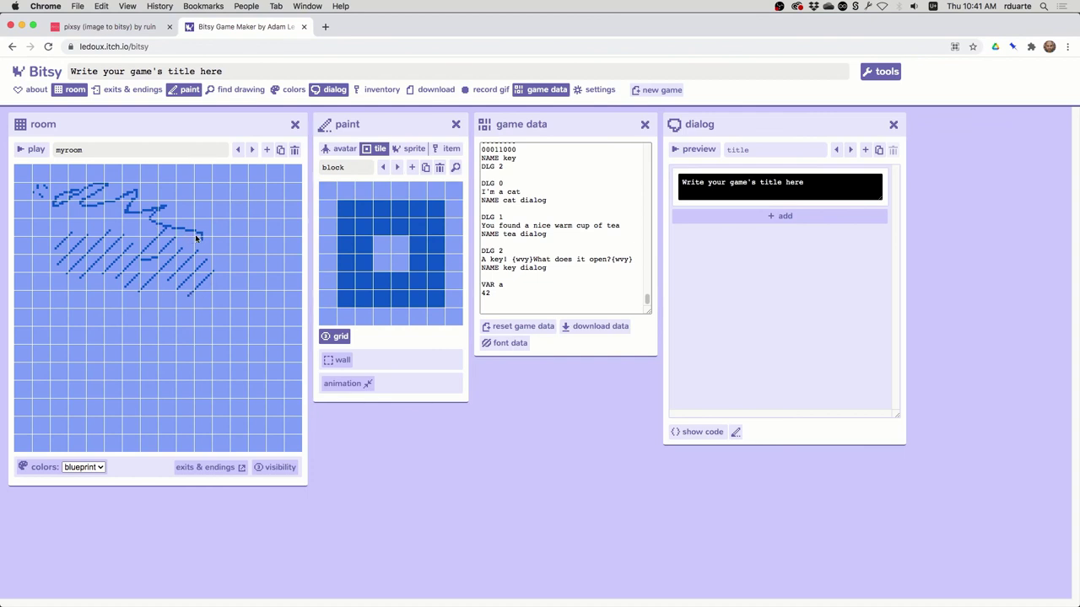